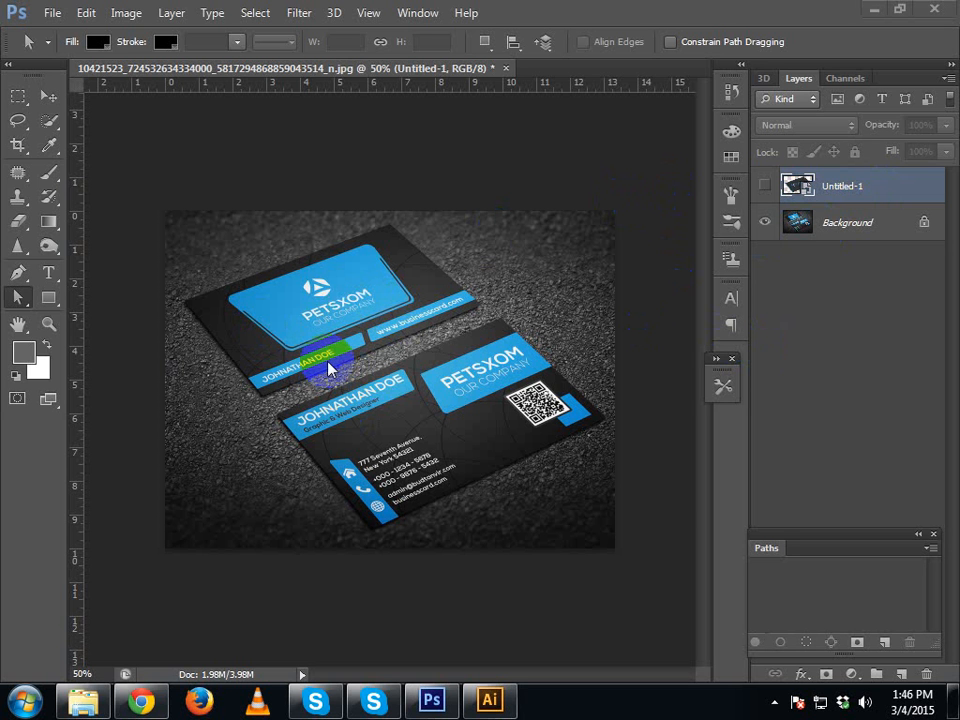
Step: Switch to Illustrator, close the floating panels covering the contact-details card, and review it alongside the Design House card in the other document
left_click(491, 704)
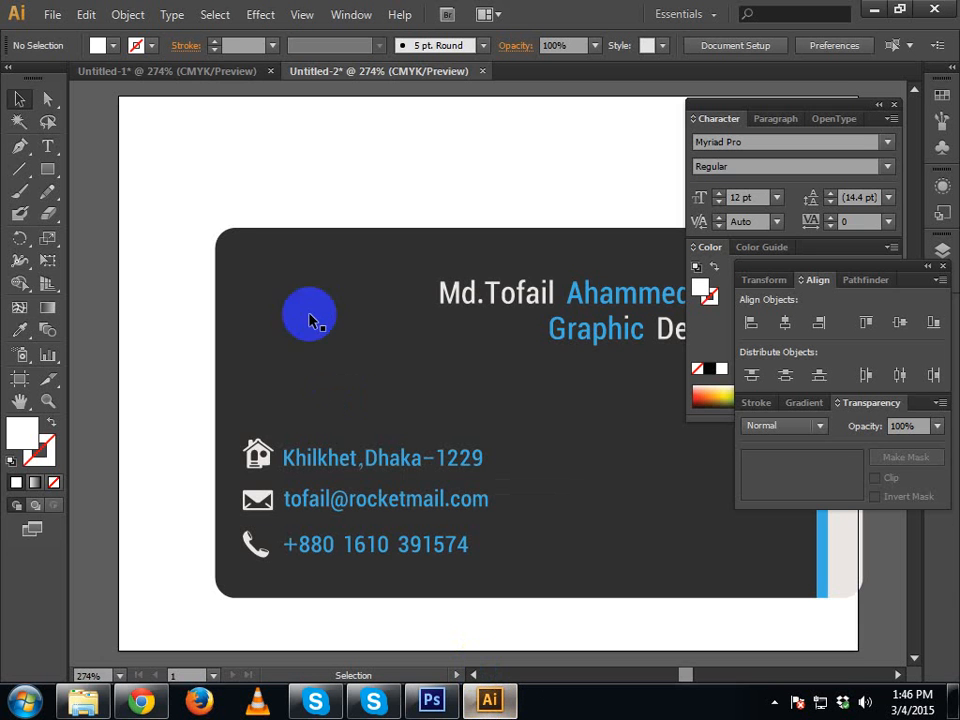
left_click(236, 73)
left_click(324, 74)
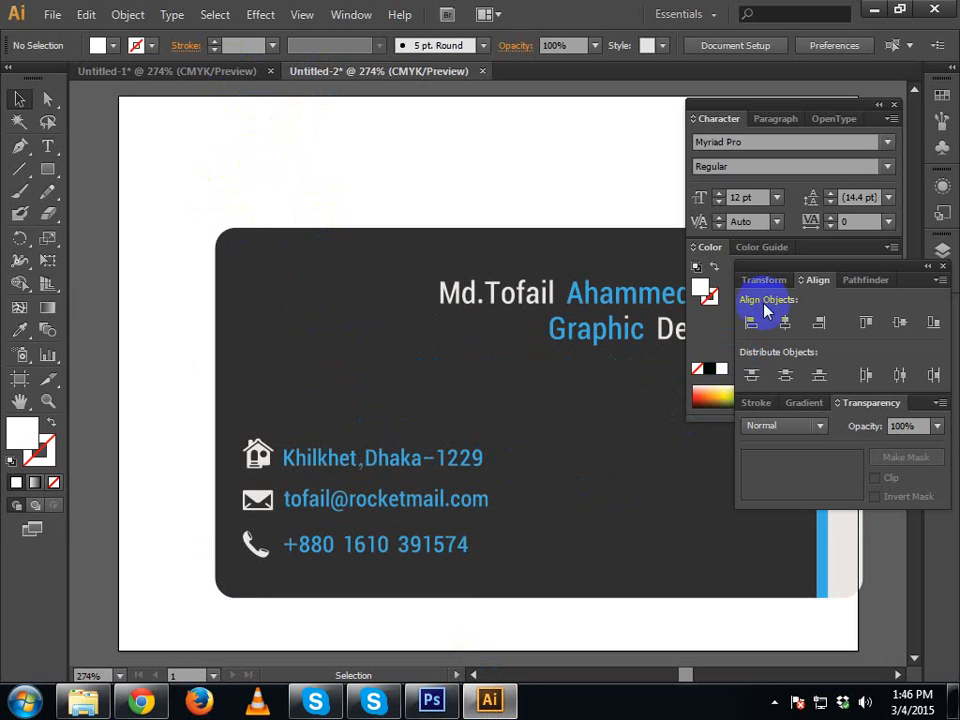
left_click(893, 104)
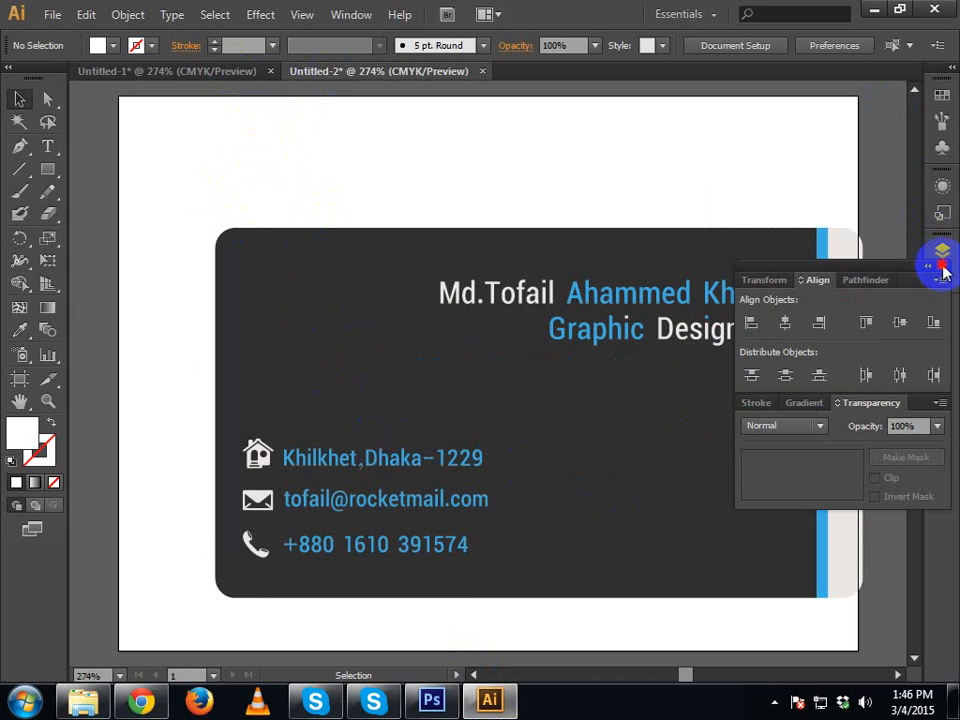
left_click(942, 266)
left_click(525, 321)
left_click_drag(525, 321, 477, 317)
left_click(421, 203)
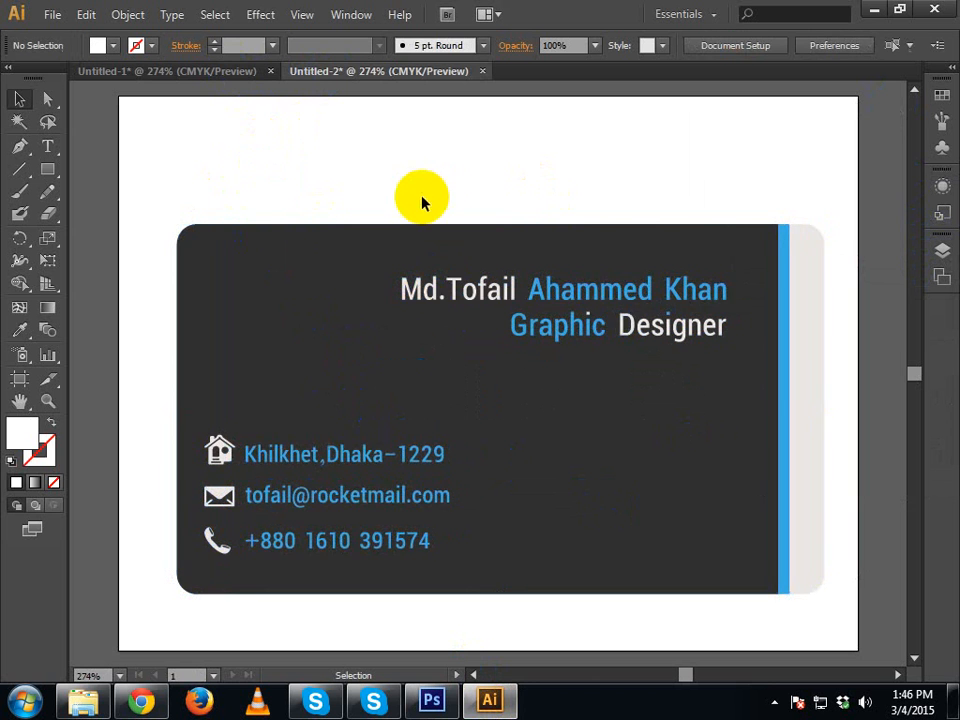
left_click(215, 72)
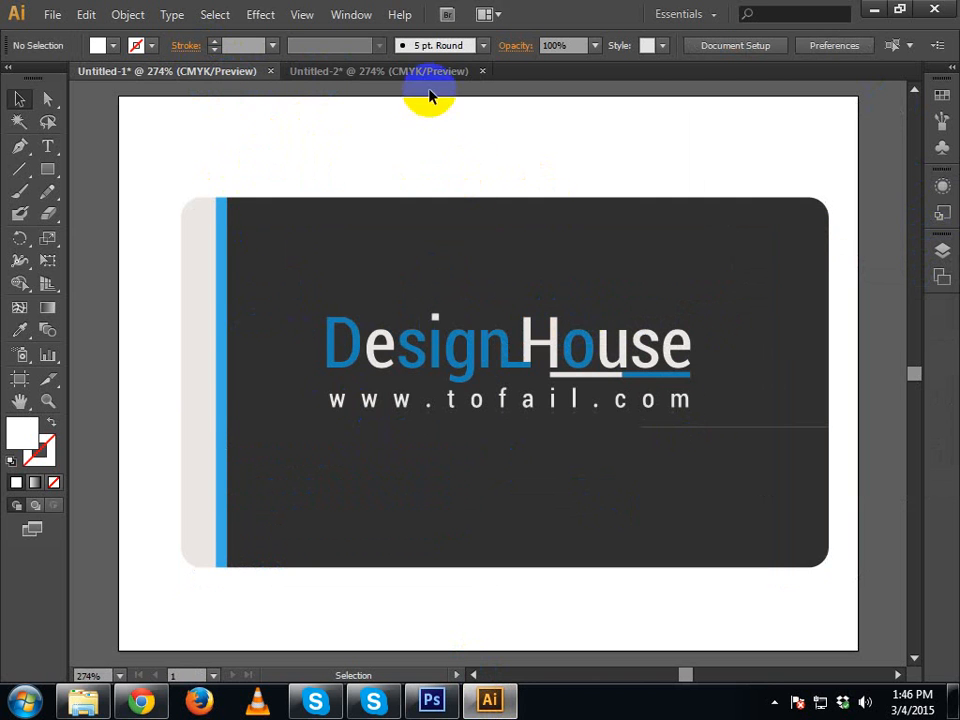
left_click(392, 73)
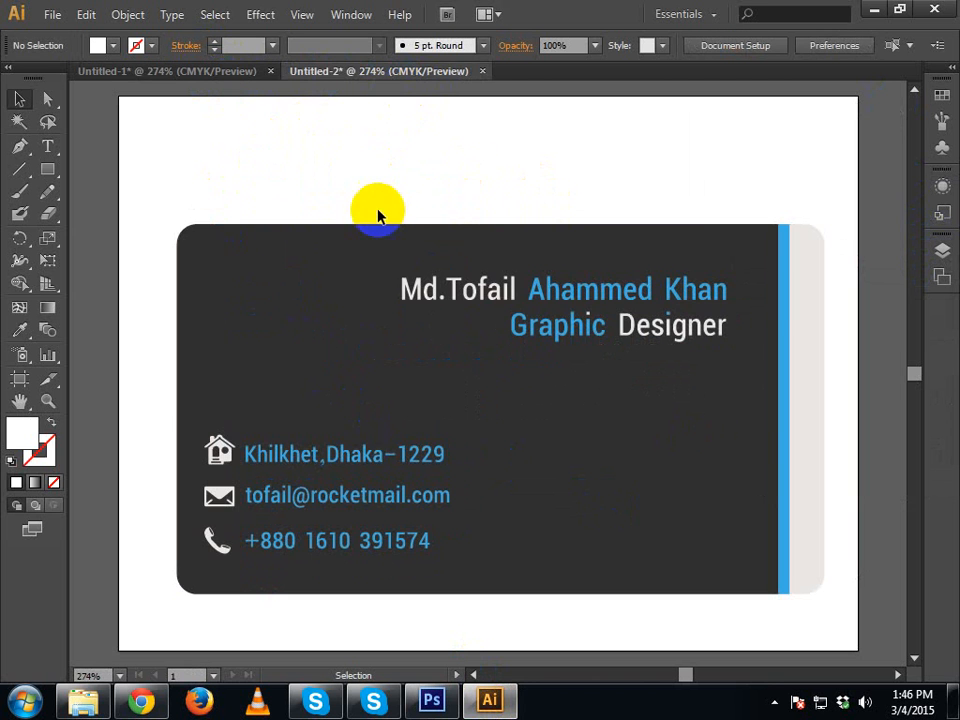
Step: Export the contact-details card for web as a PNG-24 with transparency, saved as Untitled-2 on the Desktop
left_click(47, 14)
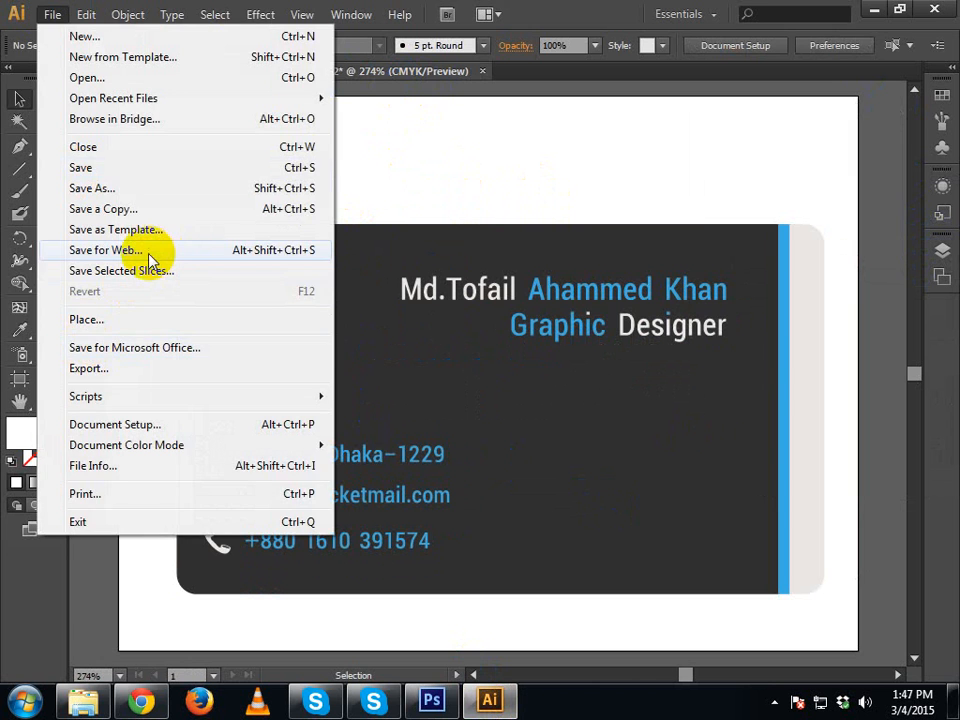
left_click(146, 251)
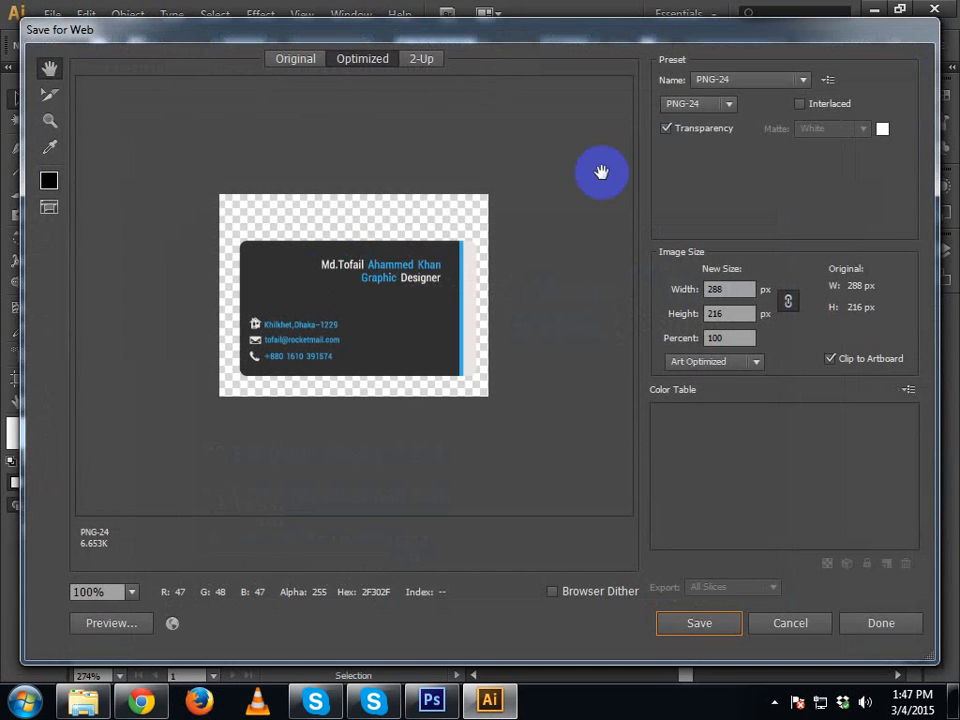
left_click(708, 104)
left_click(696, 165)
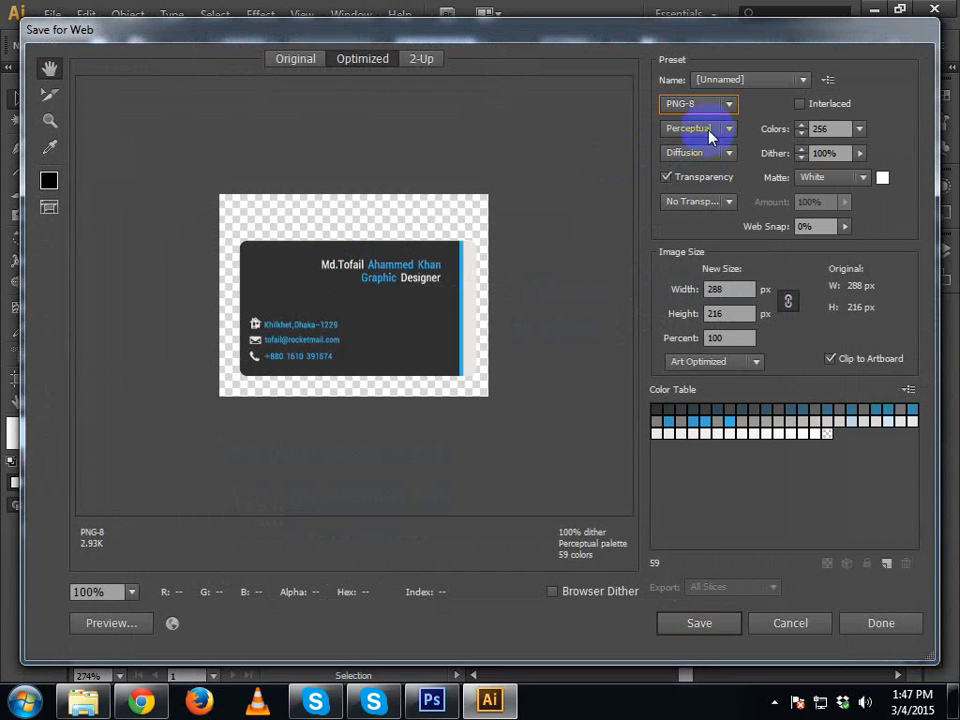
left_click(707, 104)
left_click(697, 187)
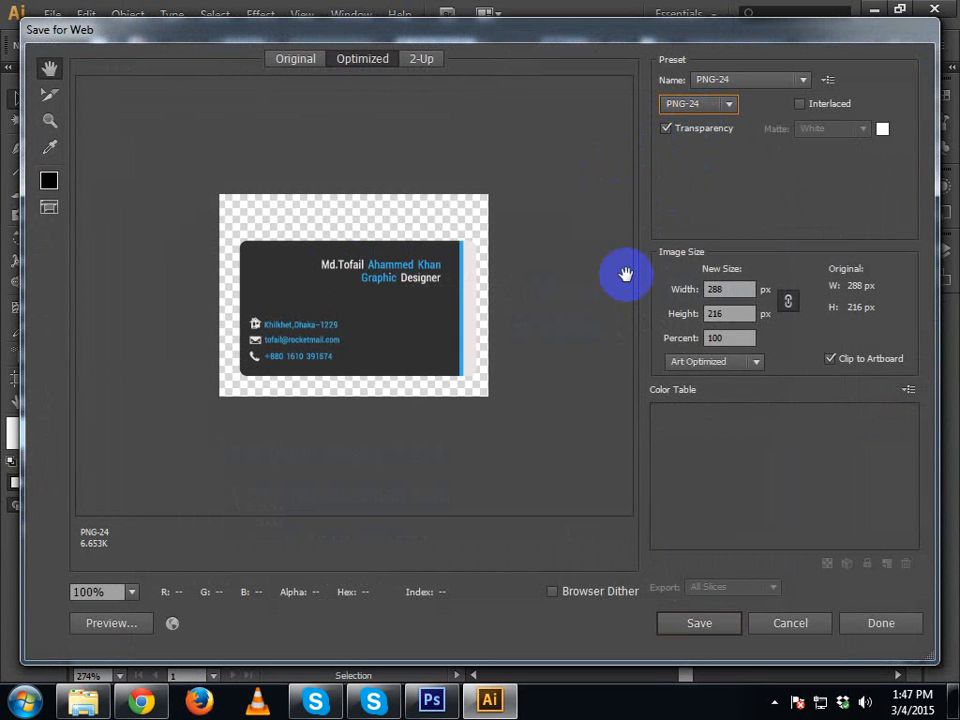
left_click(700, 623)
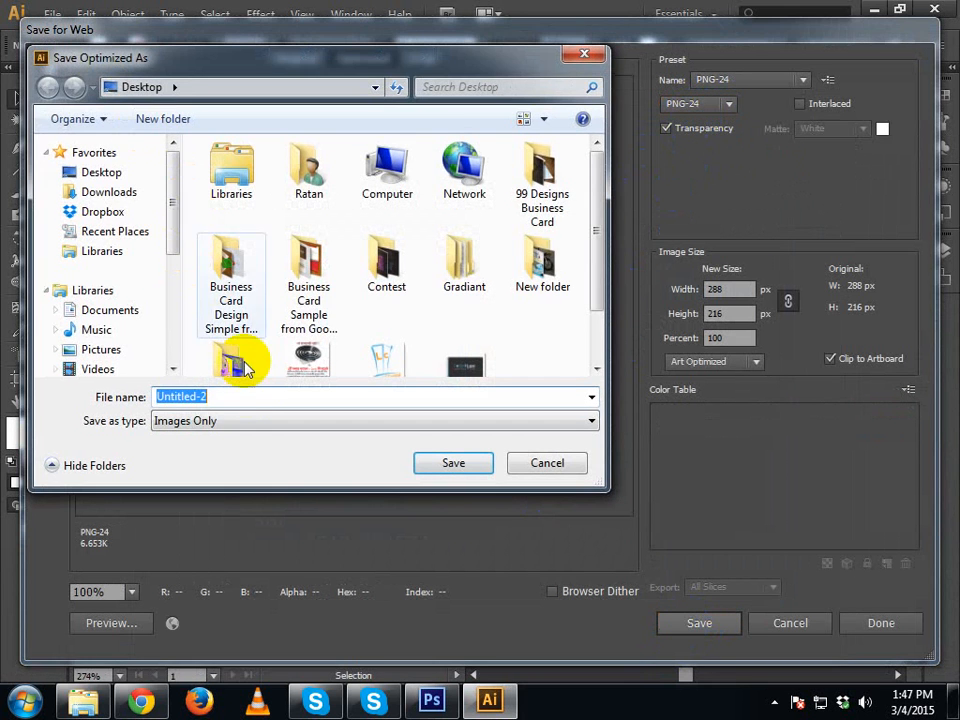
left_click(446, 466)
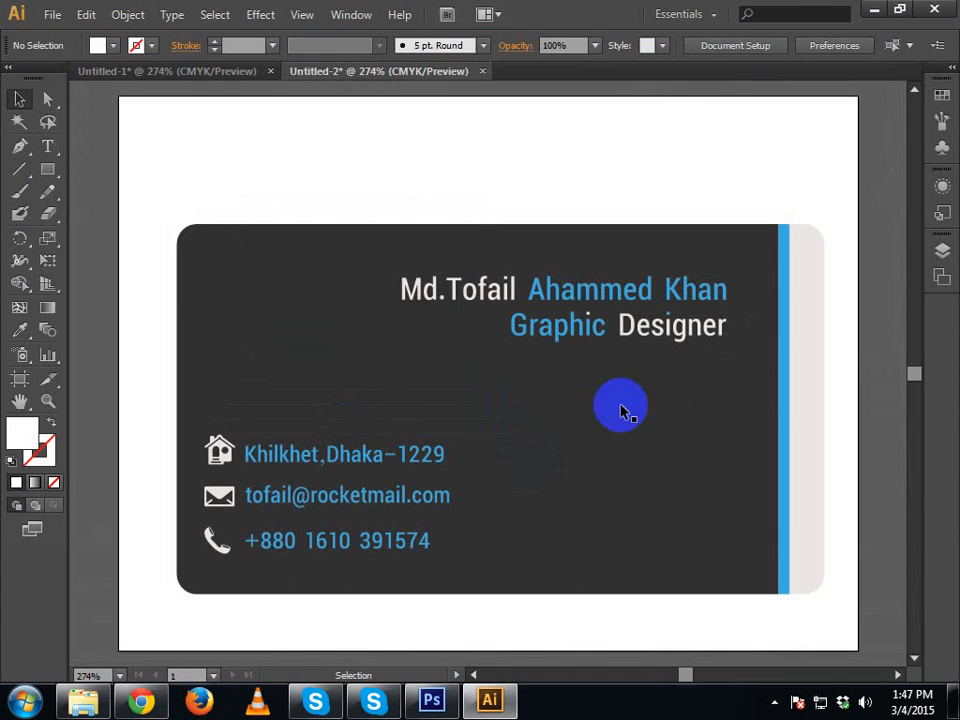
Step: Switch to Photoshop and place the Untitled-1 PNG from the Desktop into the business card mockup
left_click(432, 700)
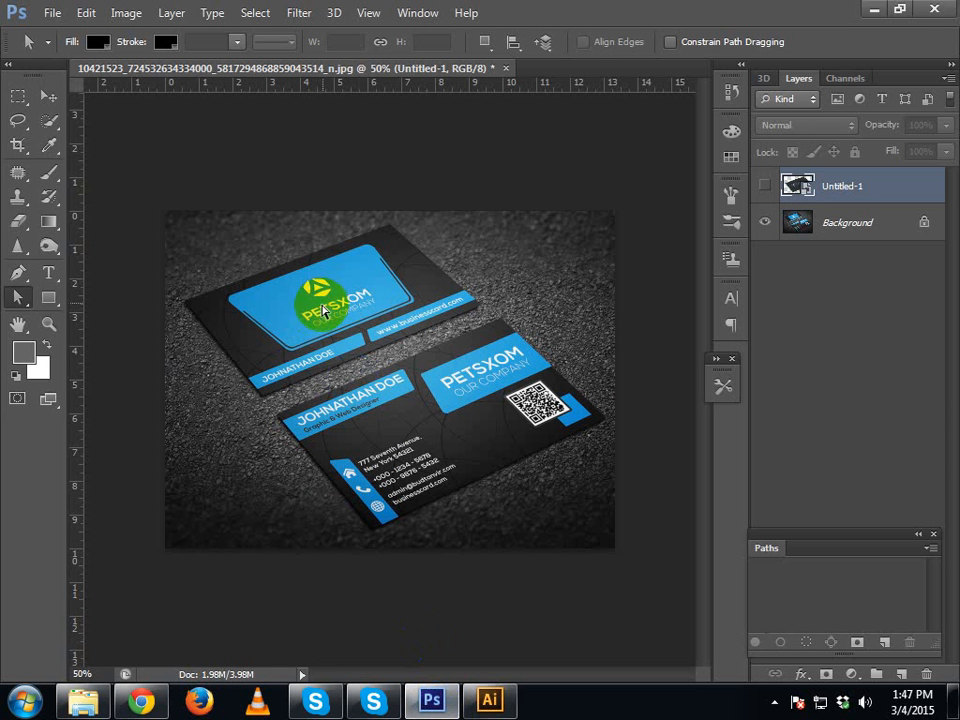
left_click(52, 14)
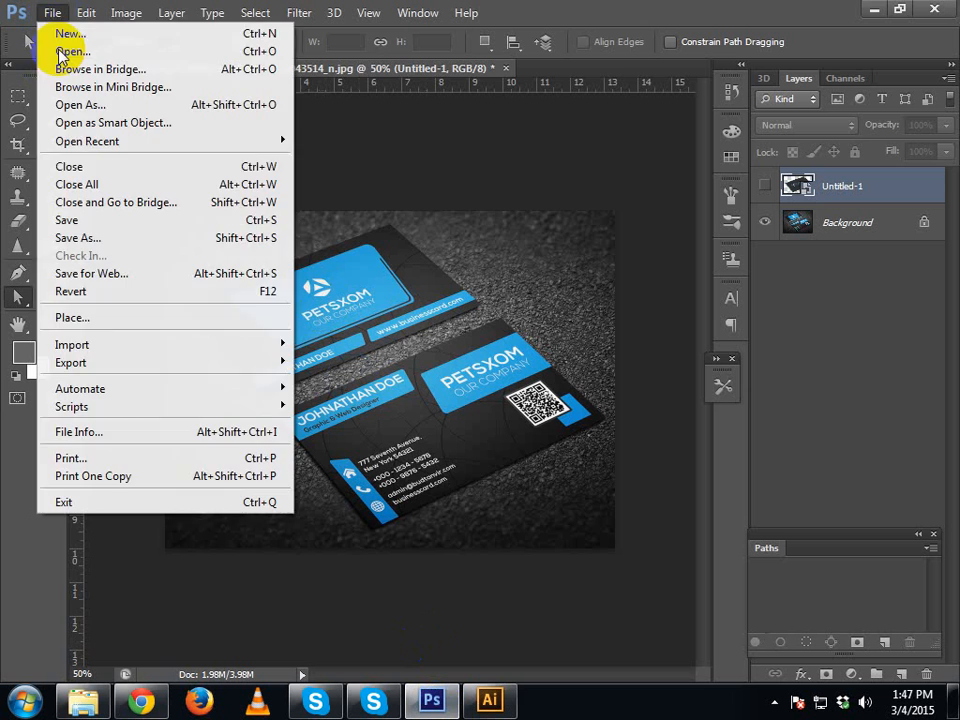
left_click(80, 317)
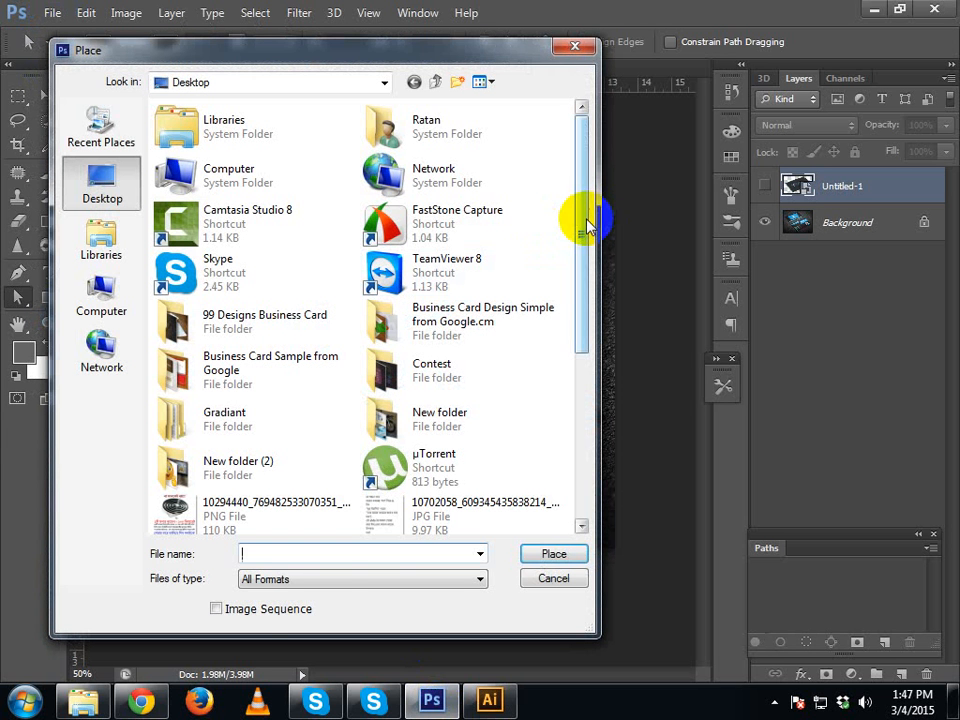
left_click(245, 612)
left_click(243, 614)
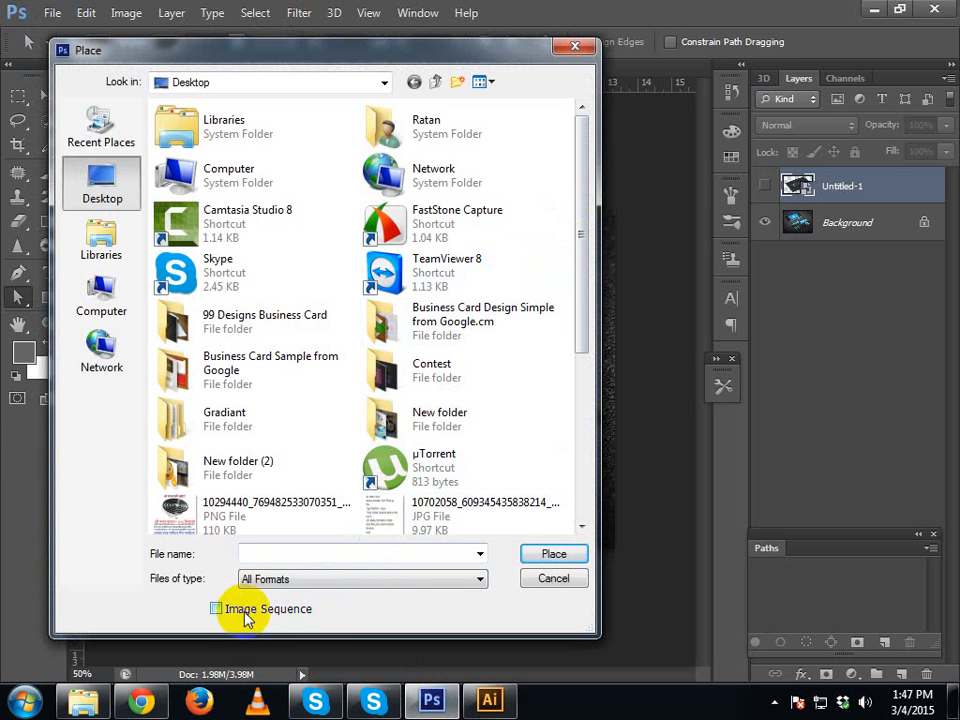
left_click_drag(581, 335, 568, 497)
left_click(289, 535)
left_click(545, 553)
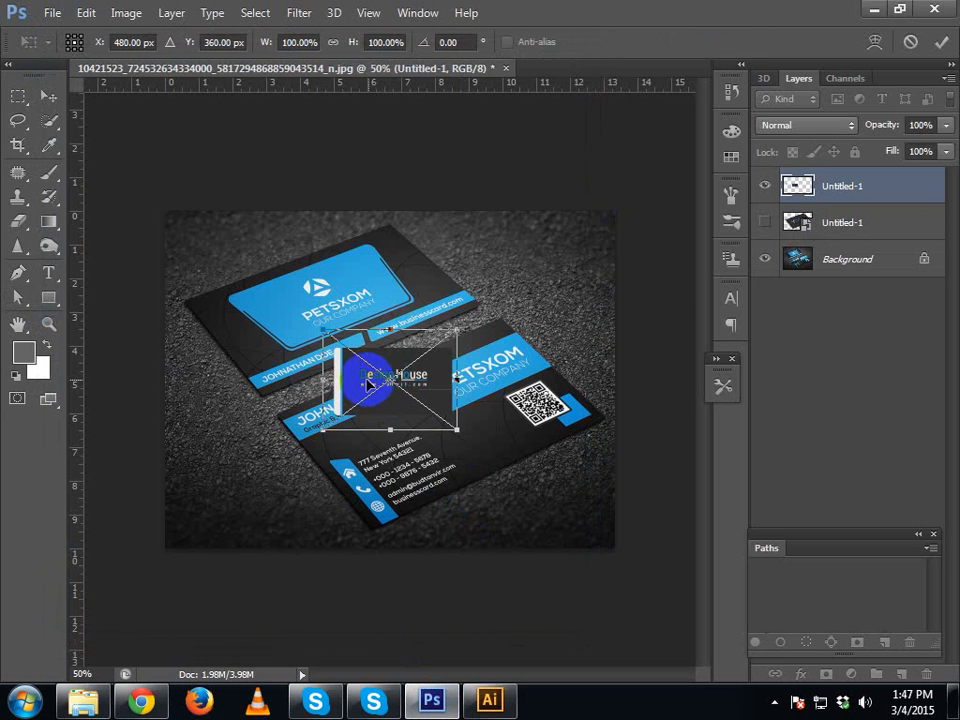
Step: Move the placed Design House card over the upper mockup card and roughly distort its four corners to match the perspective
left_click_drag(366, 380, 292, 318)
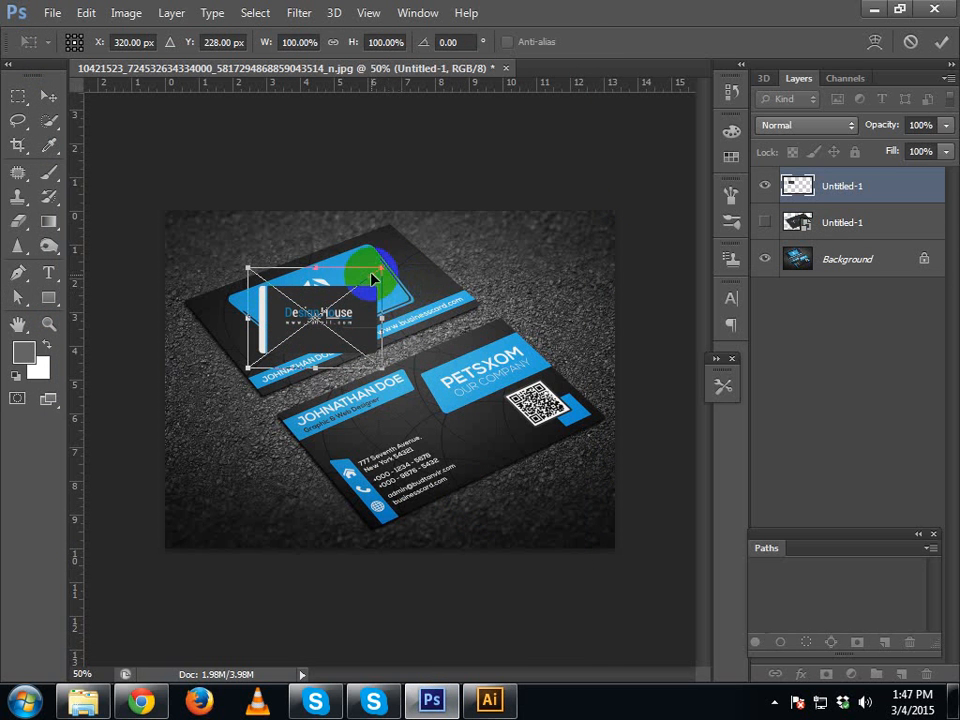
left_click_drag(386, 252, 410, 175)
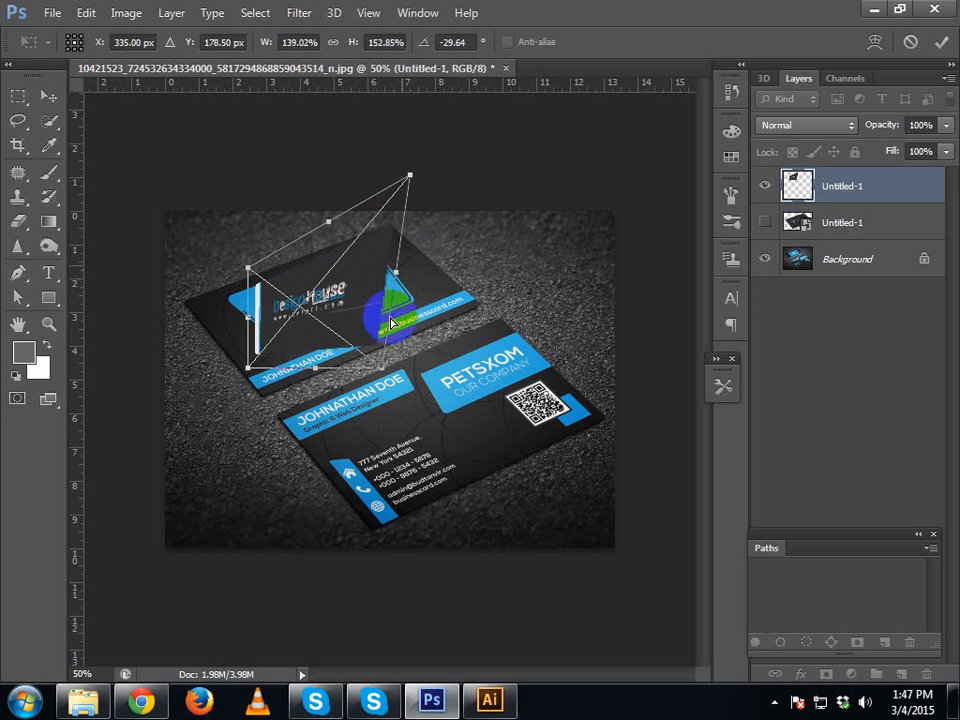
left_click_drag(378, 364, 537, 344)
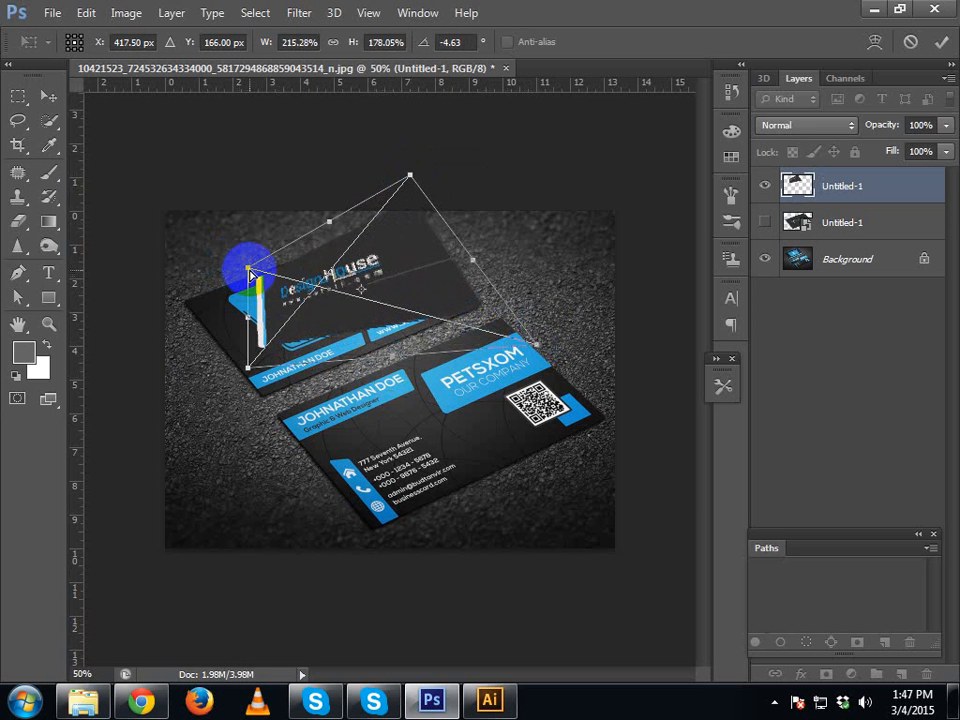
left_click_drag(249, 268, 149, 288)
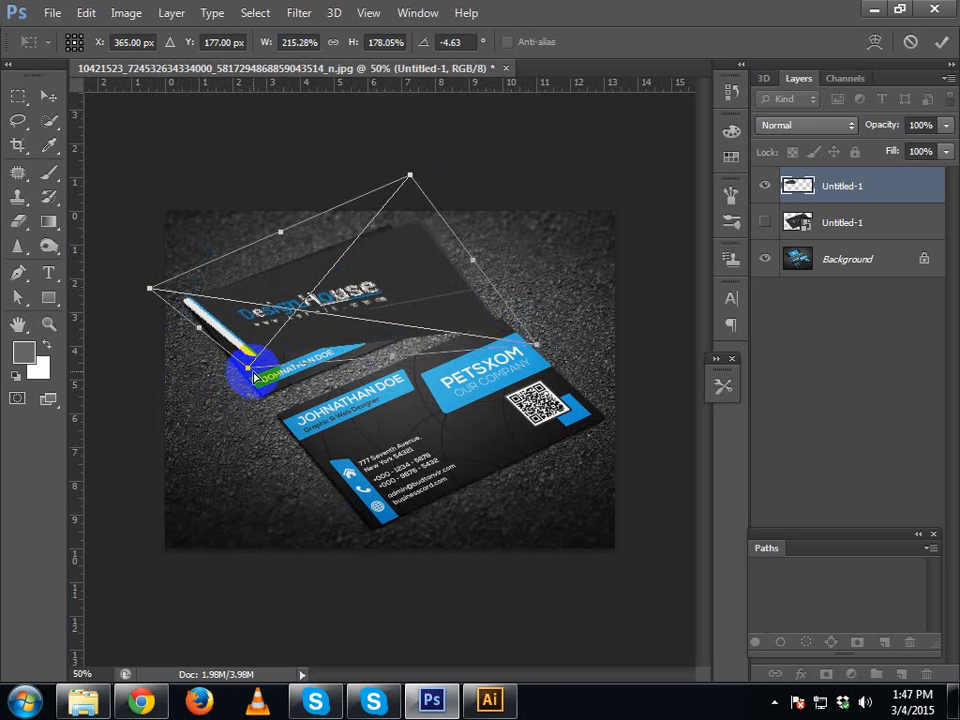
left_click_drag(247, 368, 258, 420)
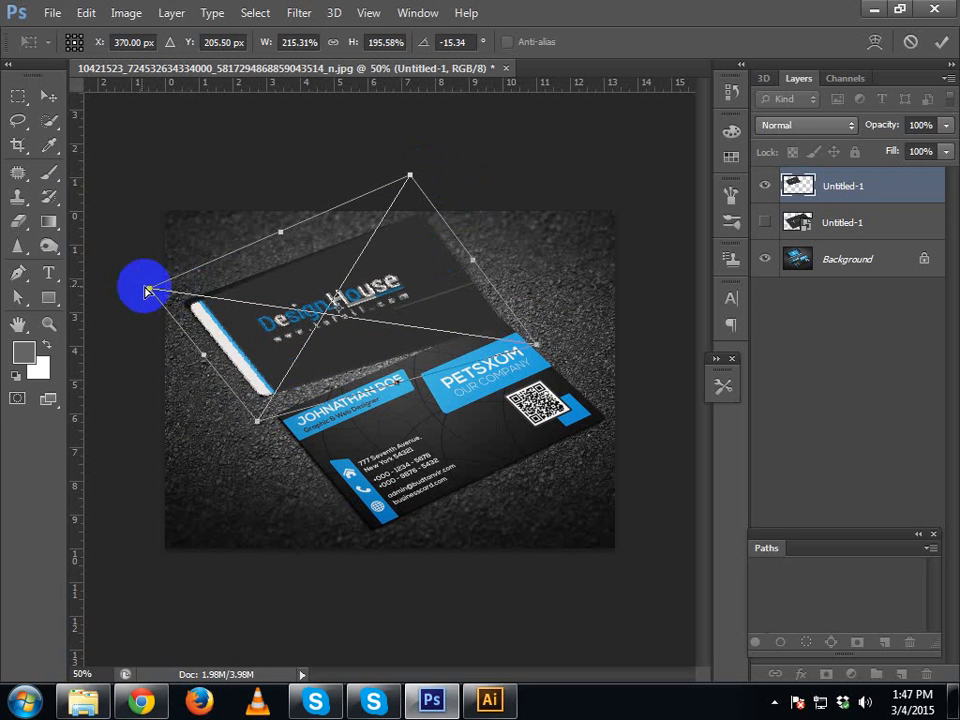
Step: Refine the Design House card's corners so it covers the upper mockup card, and commit the placement
left_click_drag(146, 286, 143, 281)
left_click_drag(536, 342, 507, 322)
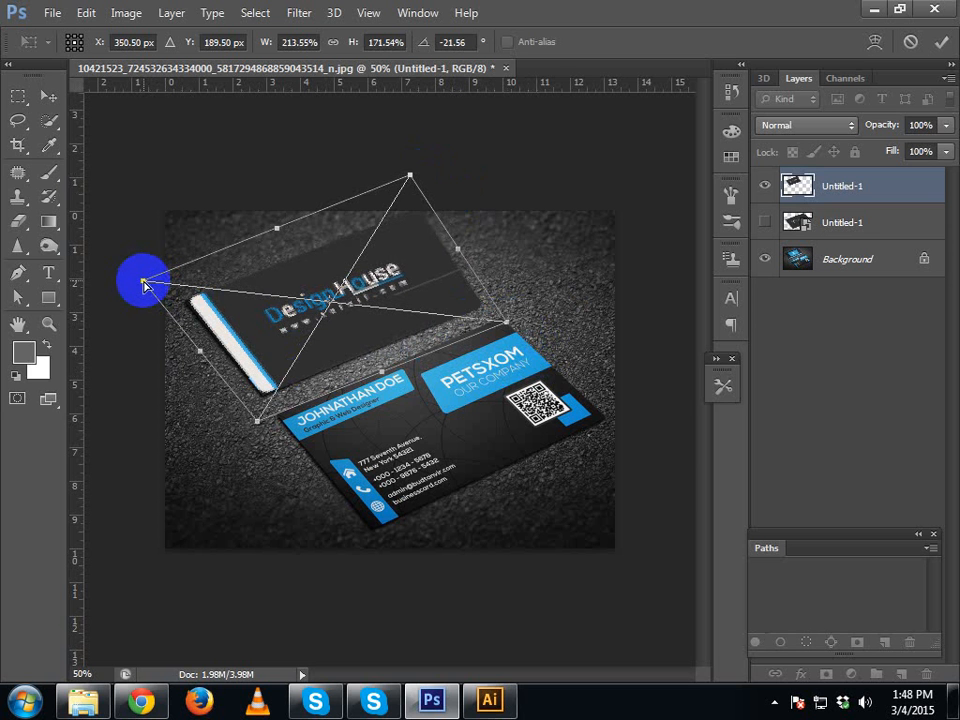
left_click_drag(143, 285, 131, 285)
left_click_drag(256, 421, 259, 426)
left_click_drag(410, 176, 378, 198)
mouse_move(507, 321)
left_mouse_down()
mouse_move(499, 319)
mouse_move(513, 322)
left_mouse_up()
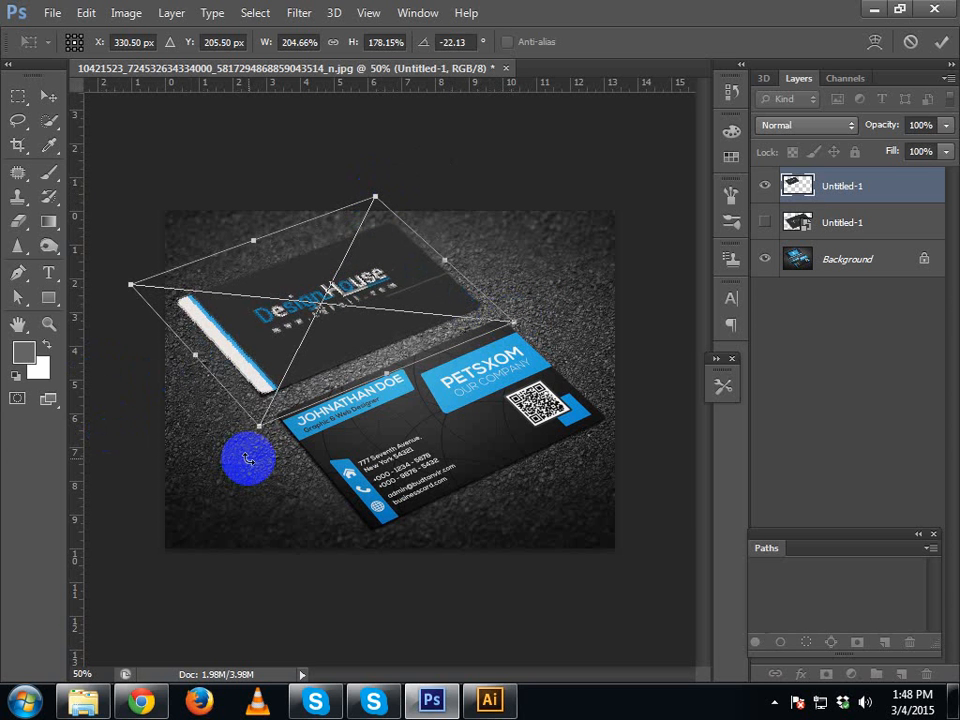
key("Return")
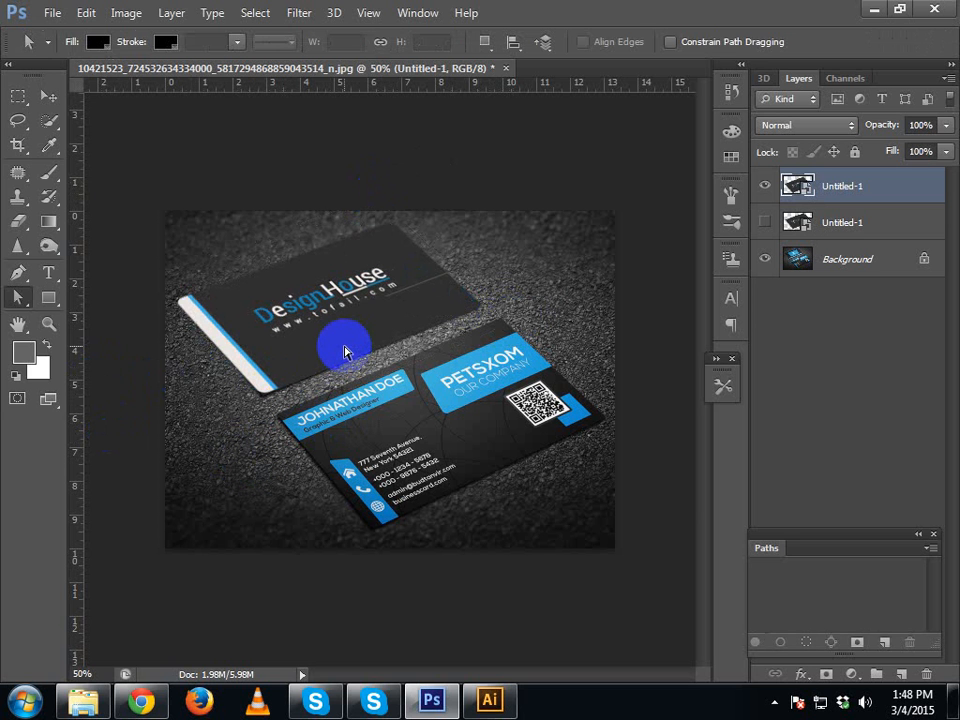
Step: Transform the Design House card again, nudging its lower-left, right and top corners for a closer fit over the upper mockup card
key("ctrl+t")
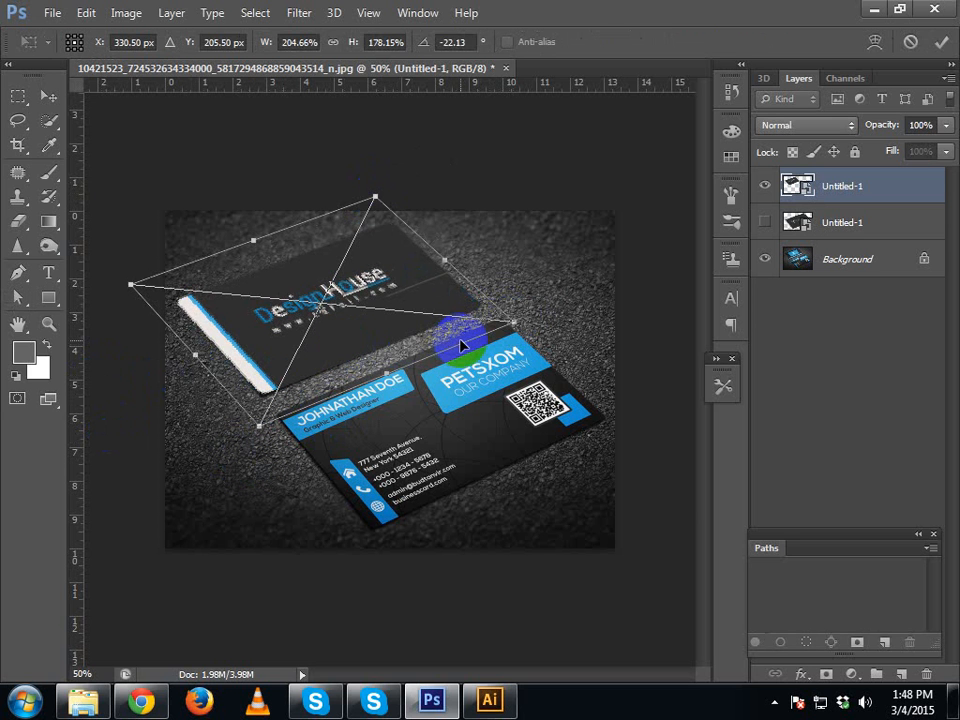
key("Return")
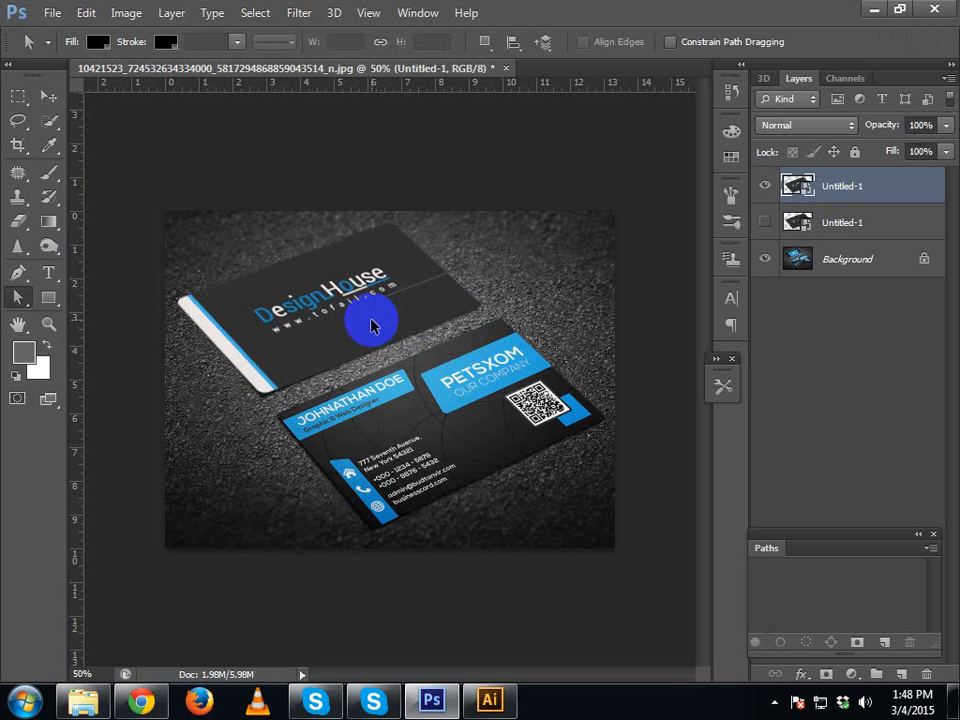
key("ctrl+t")
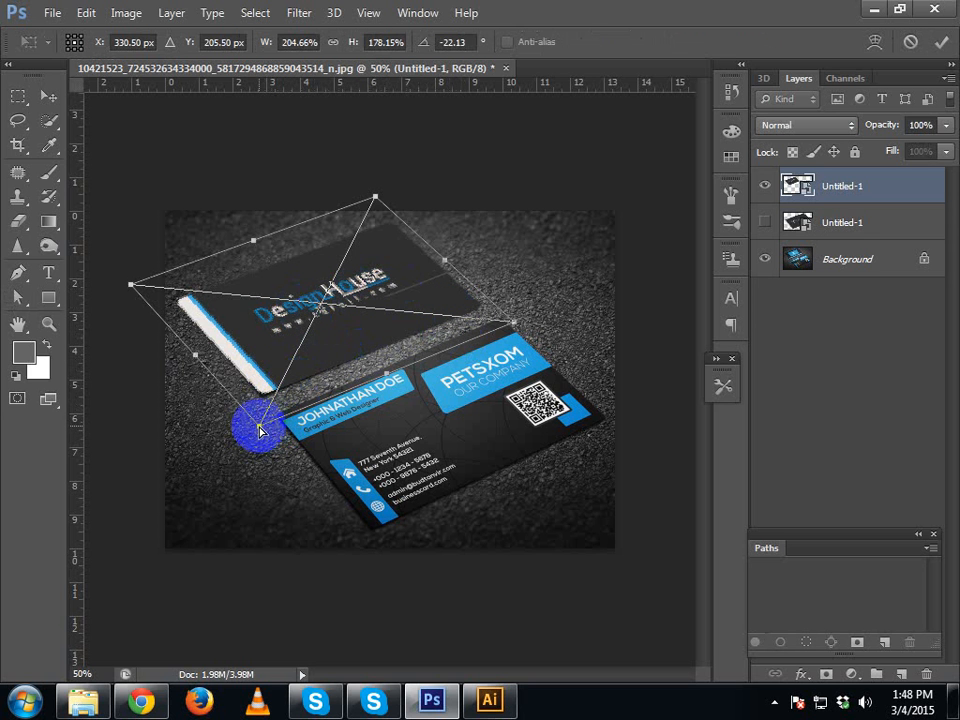
left_click_drag(258, 430, 258, 433)
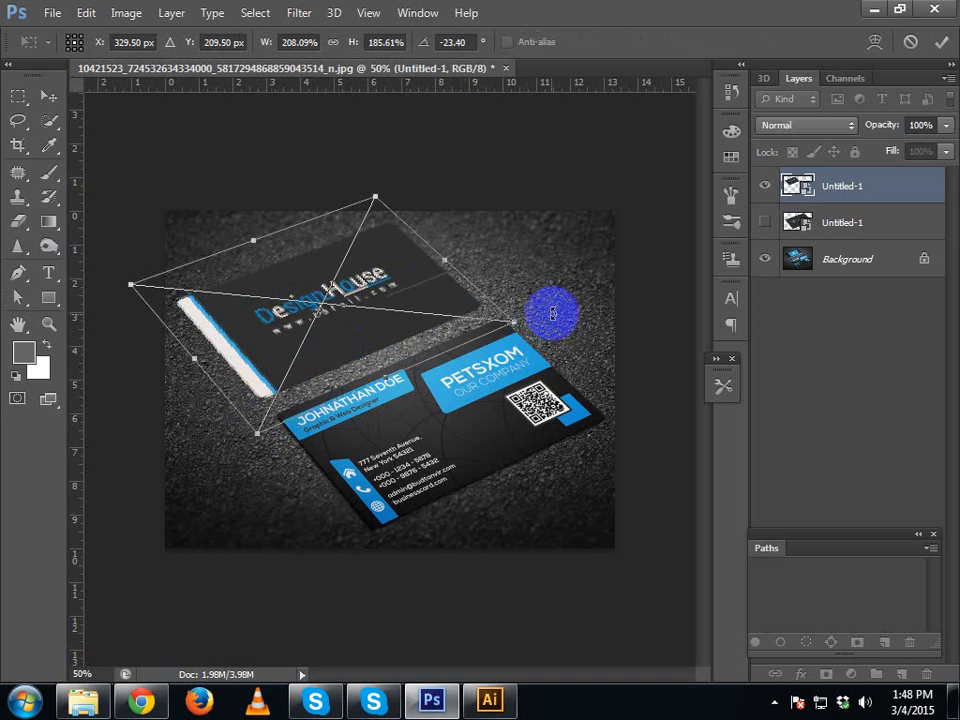
left_click_drag(510, 321, 510, 320)
left_click_drag(375, 200, 375, 208)
left_click_drag(375, 207, 375, 203)
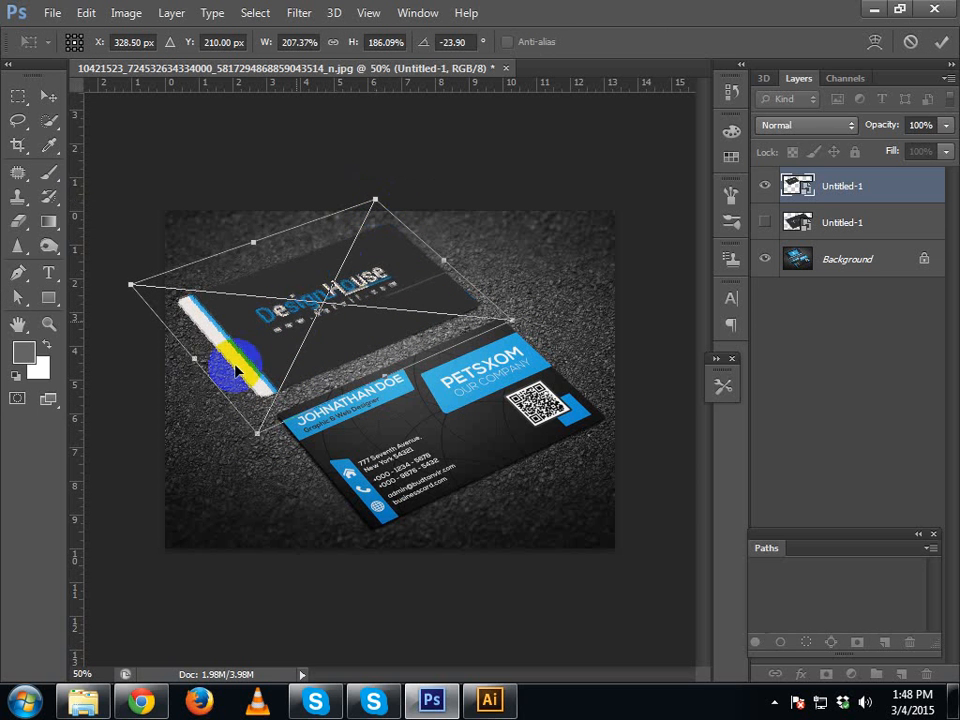
key("Return")
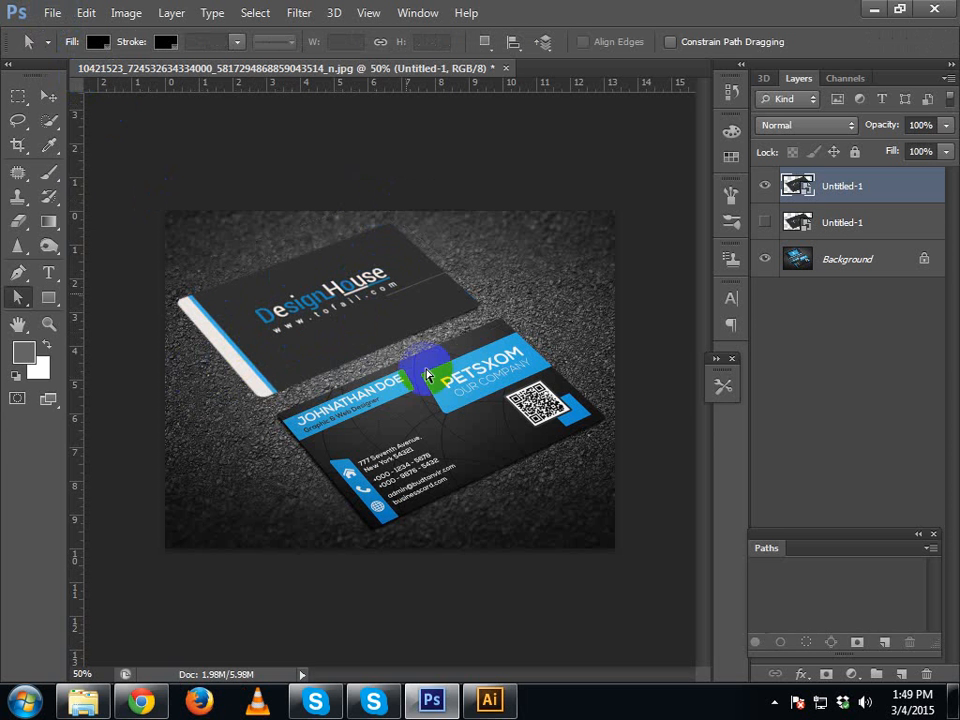
Step: Place the Untitled-2 PNG from the Desktop into the mockup as a new layer
left_click(51, 14)
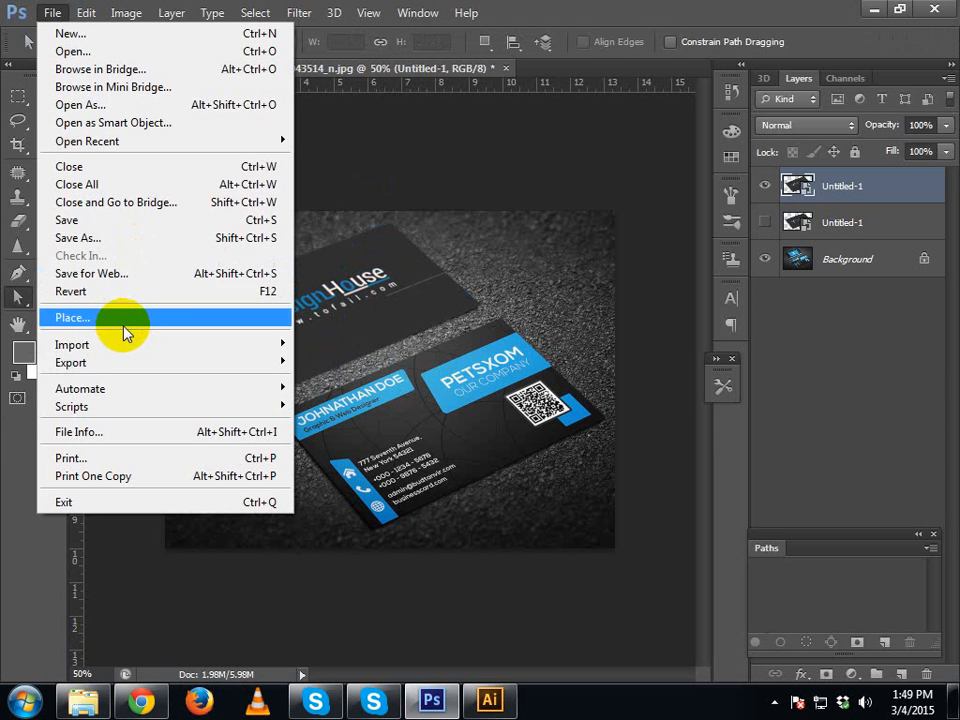
left_click(124, 322)
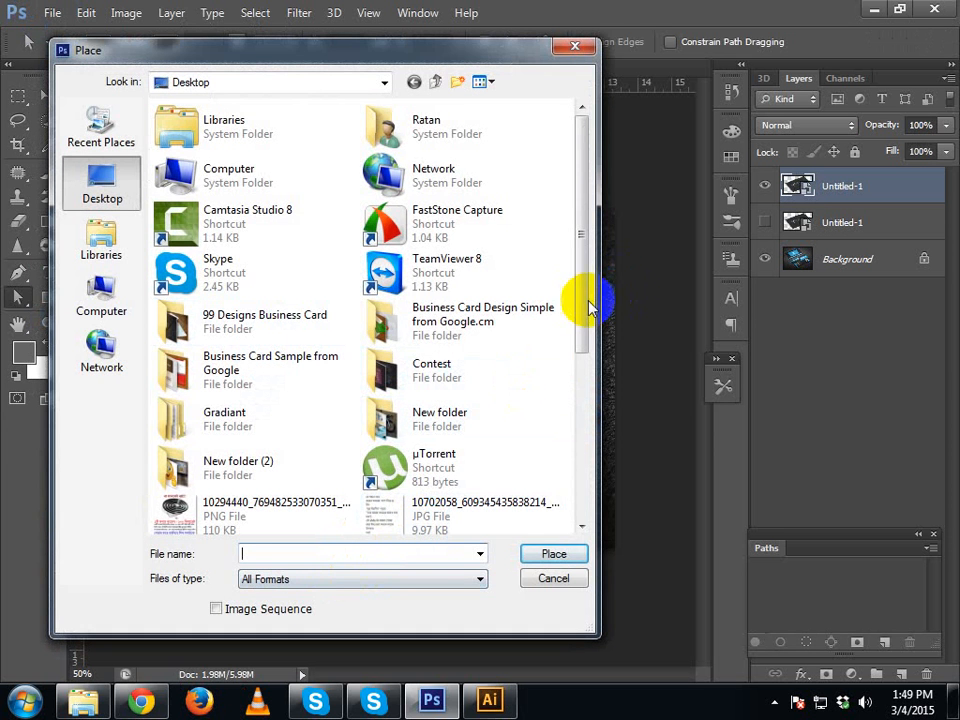
scroll(583, 304, "down", 5)
scroll(585, 330, "down", 2)
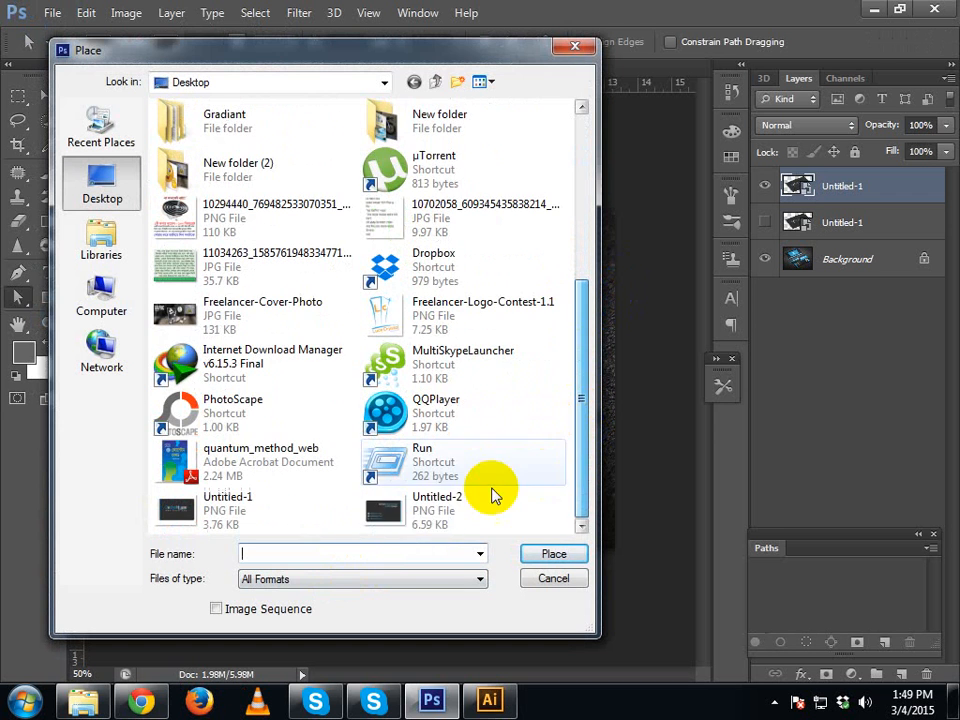
left_click(467, 498)
left_click(548, 553)
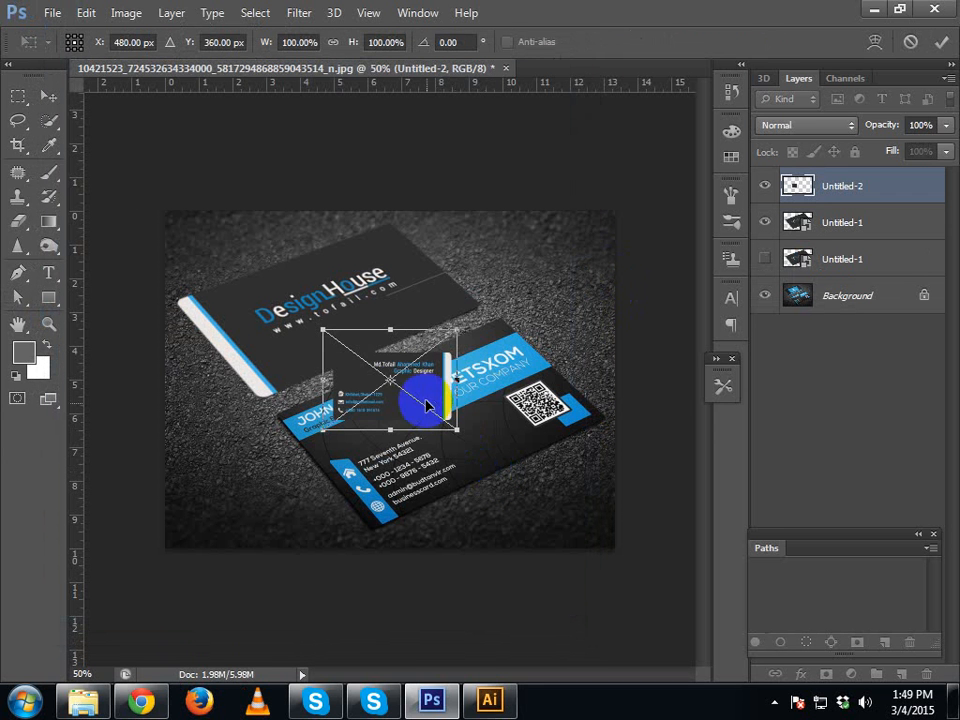
Step: Move the placed Untitled-2 contact card over the lower mockup card and roughly distort its four corners to match the perspective
left_click_drag(426, 381, 467, 423)
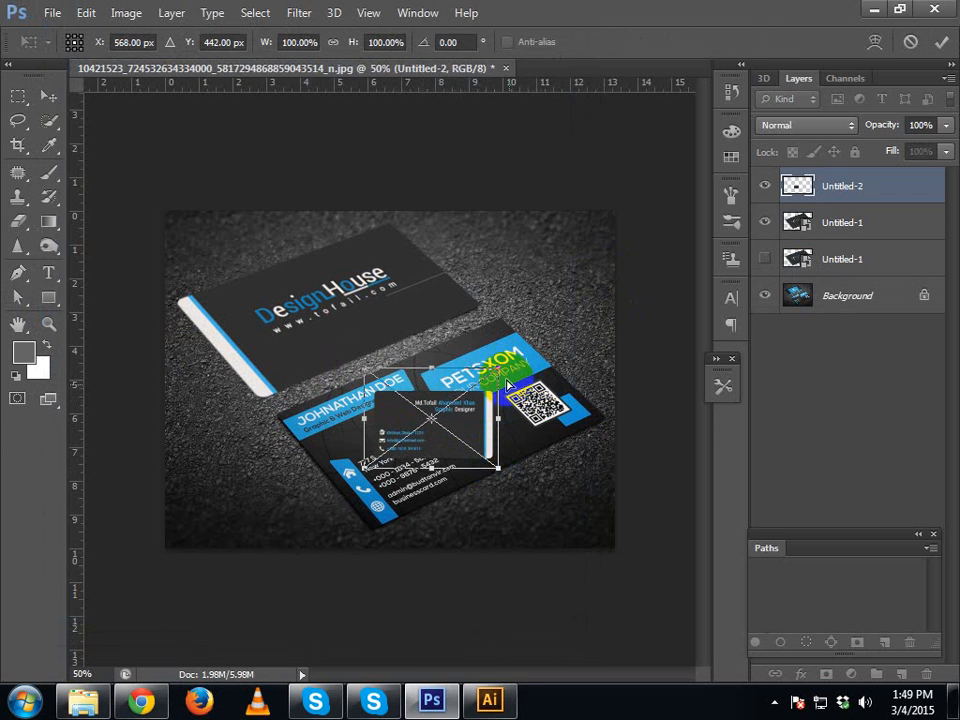
left_click_drag(500, 372, 525, 246)
left_click_drag(500, 467, 657, 447)
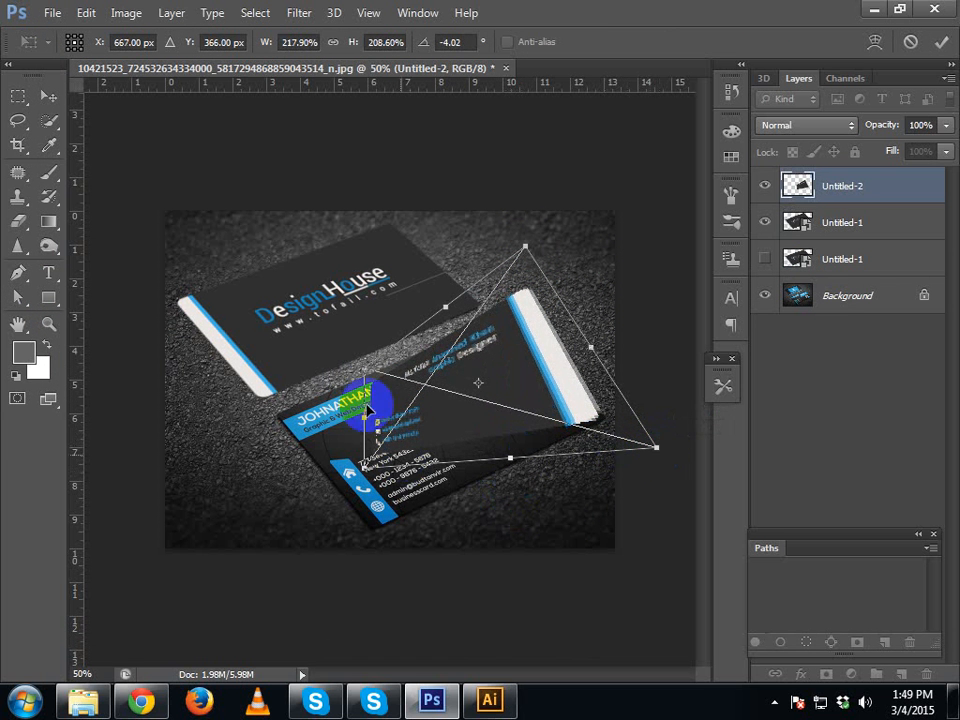
left_click_drag(366, 378, 226, 401)
left_click_drag(365, 463, 363, 552)
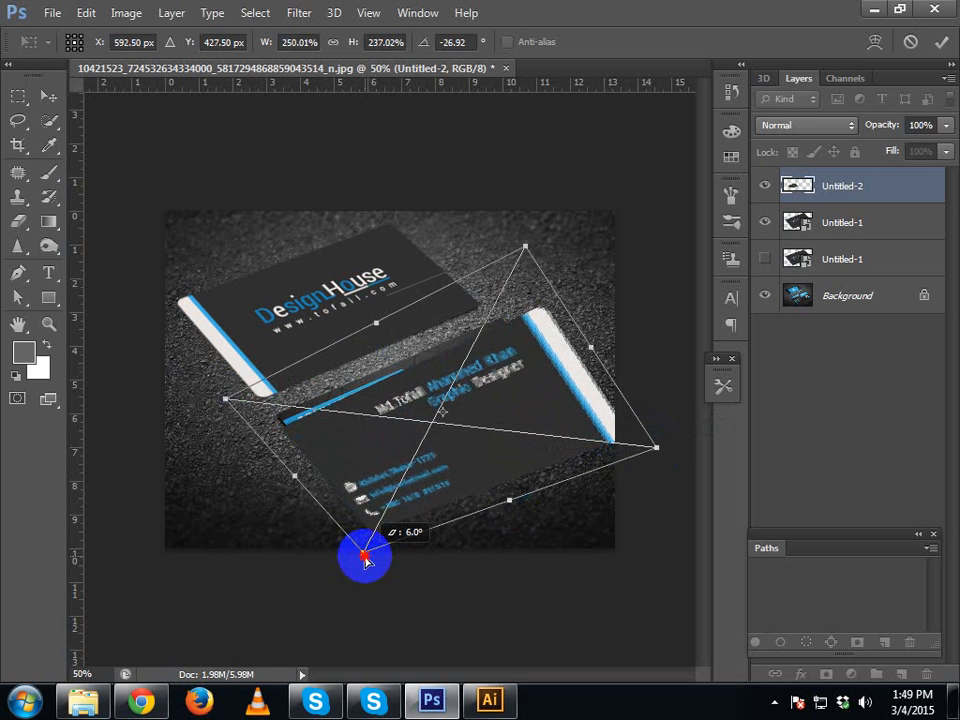
Step: Refine the contact card's four corners so it covers the lower mockup card, and commit the placement
mouse_move(224, 401)
left_mouse_down()
mouse_move(226, 378)
mouse_move(214, 381)
left_mouse_up()
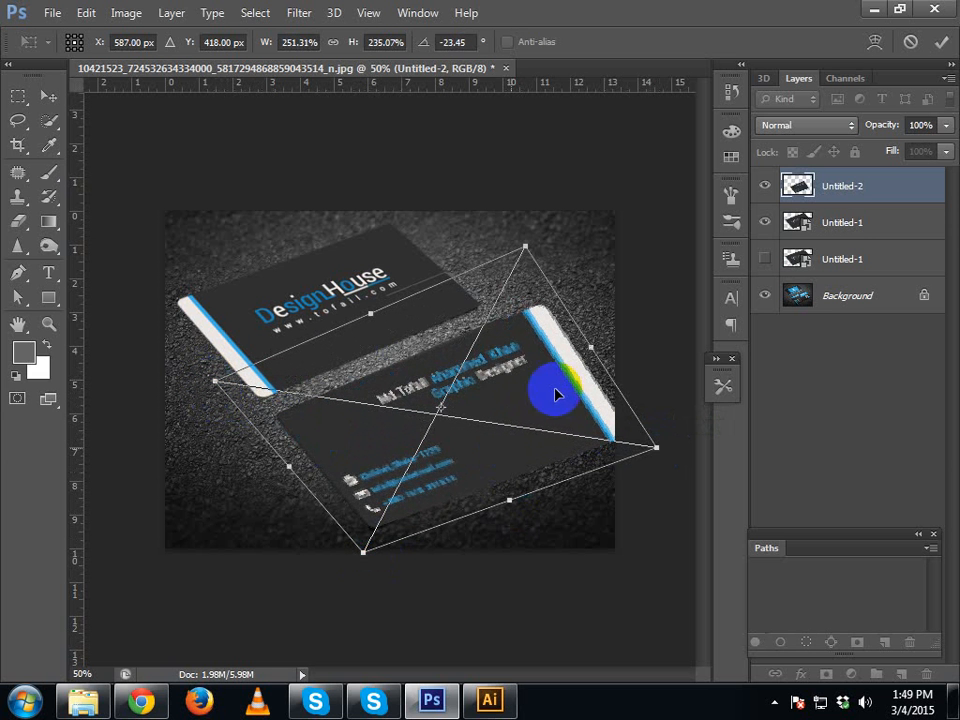
left_click_drag(521, 247, 473, 276)
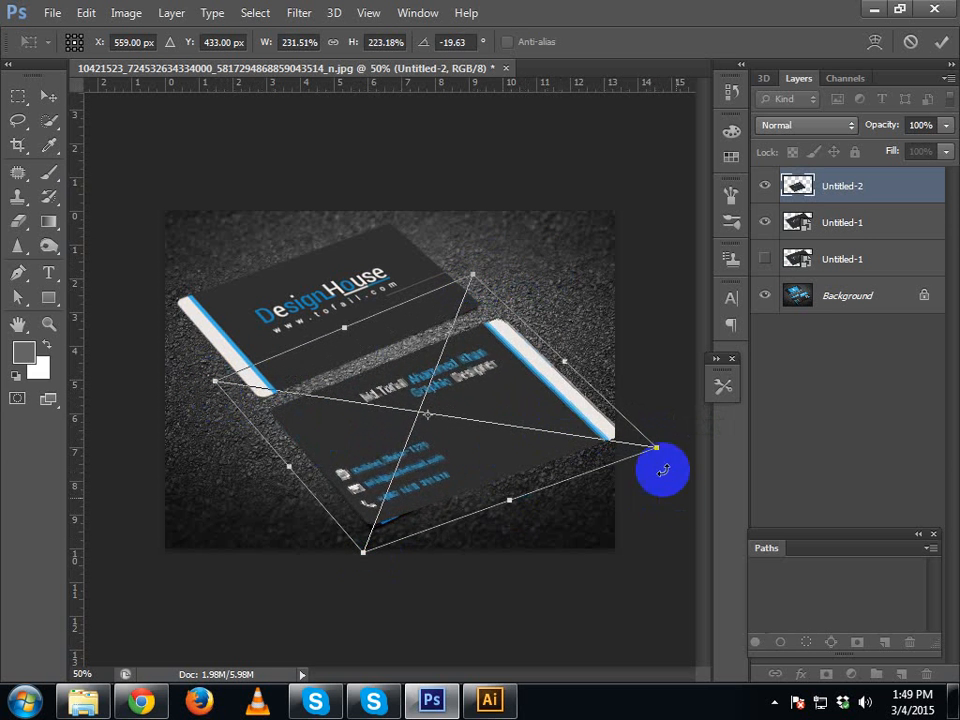
left_click_drag(658, 452, 636, 427)
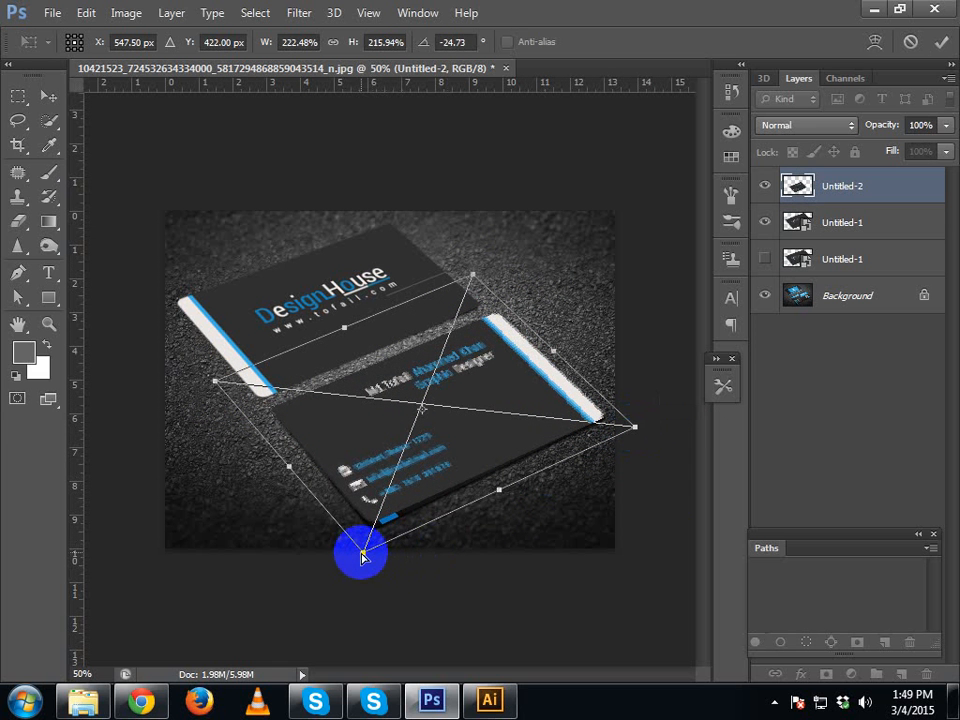
left_click_drag(364, 556, 367, 567)
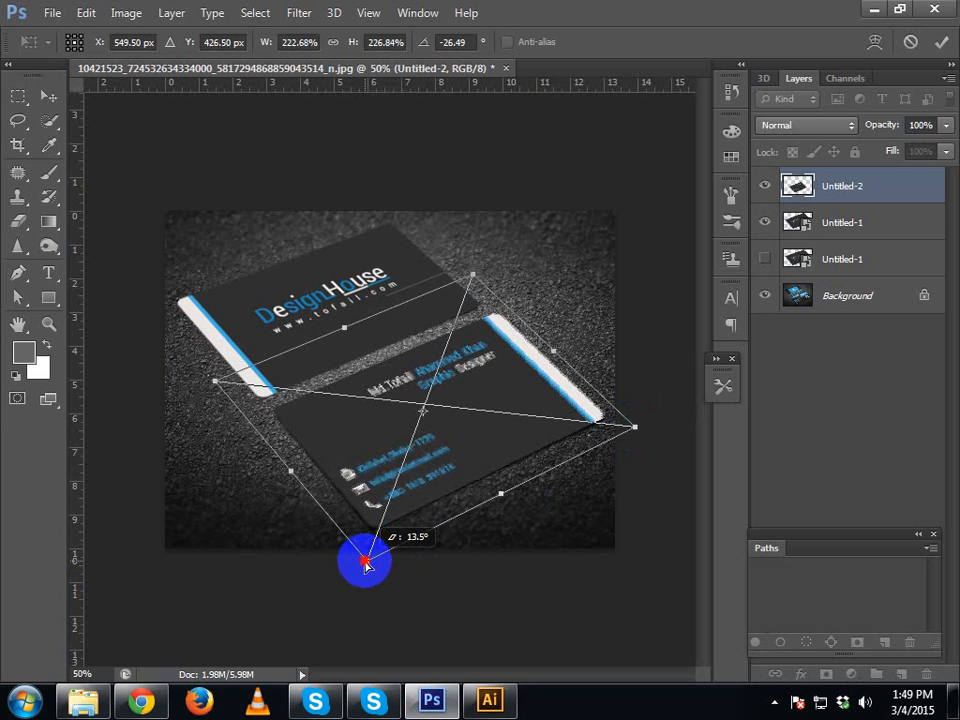
left_click_drag(367, 566, 367, 563)
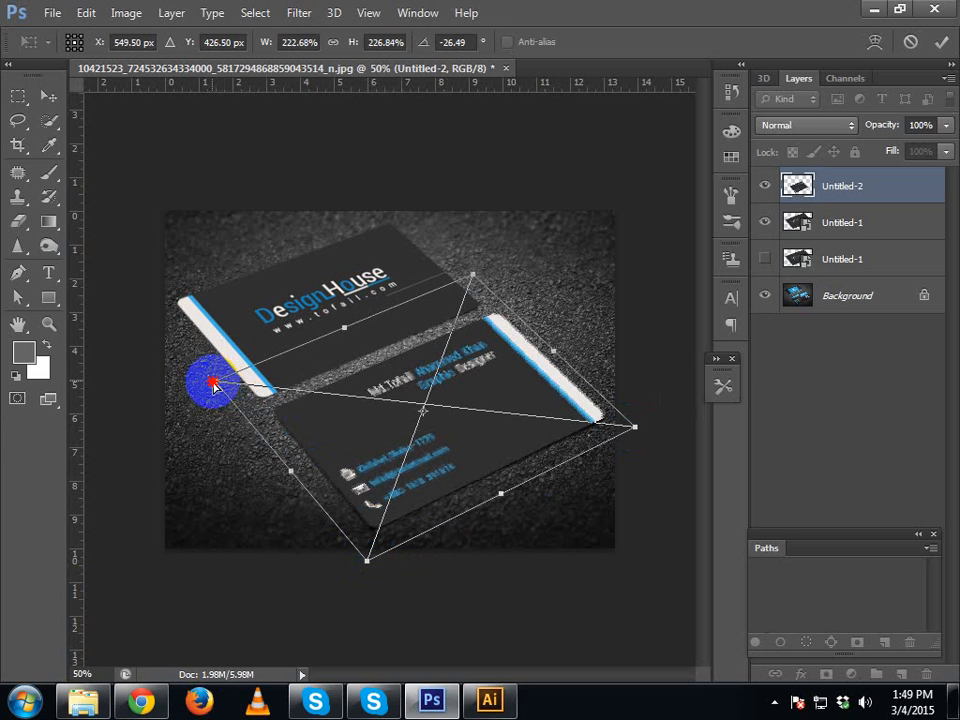
left_click_drag(213, 383, 219, 388)
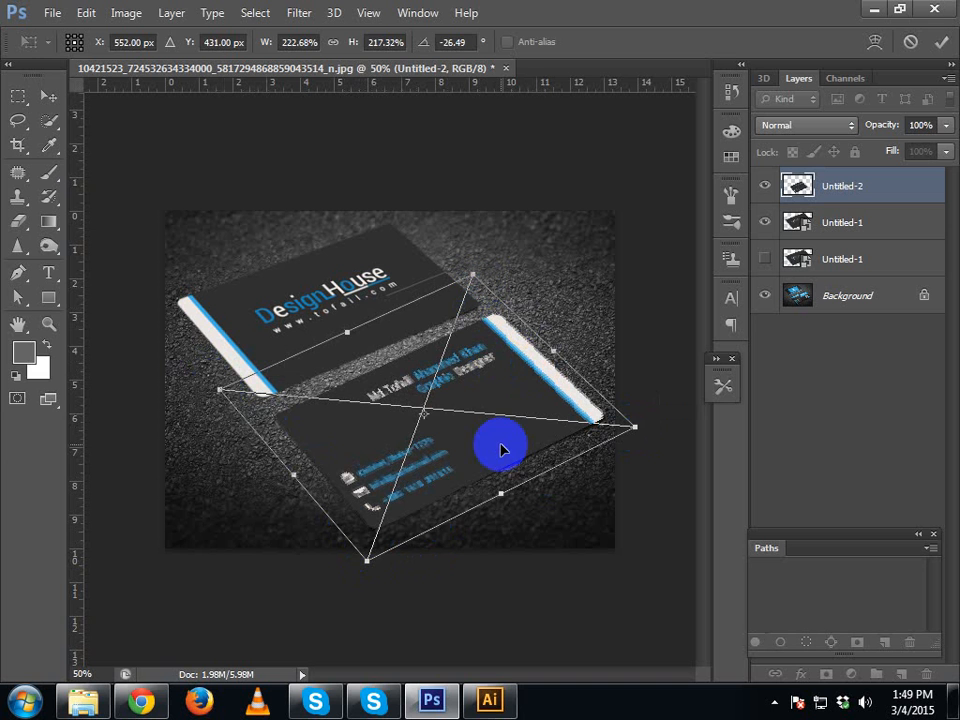
key("Return")
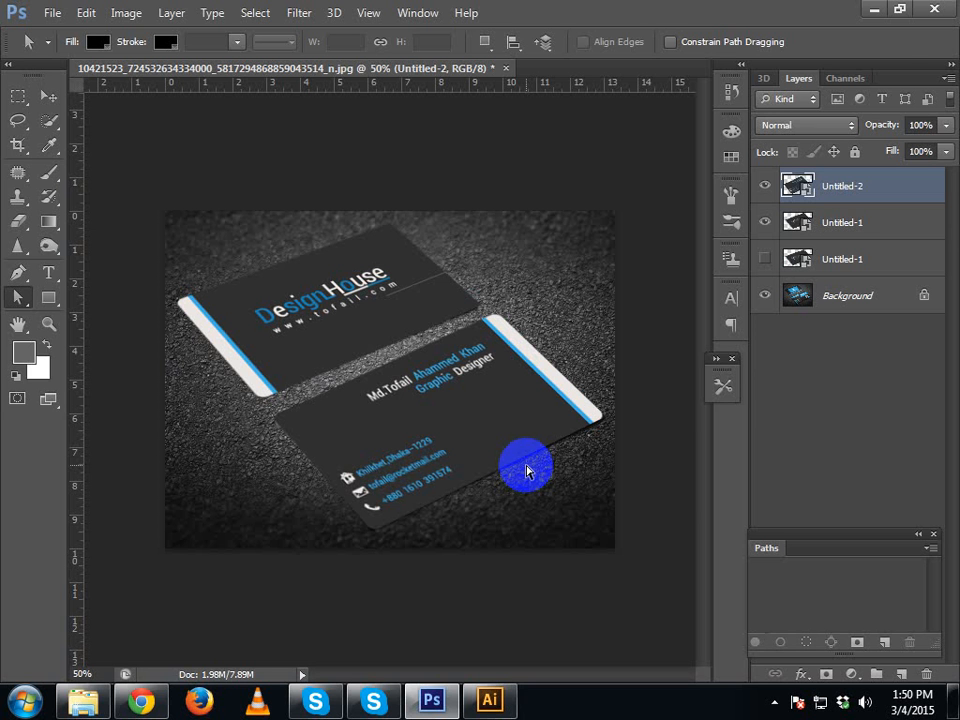
Step: Transform the contact card again, nudging its corners slightly for a closer fit over the lower mockup card, and apply the change
key("ctrl+t")
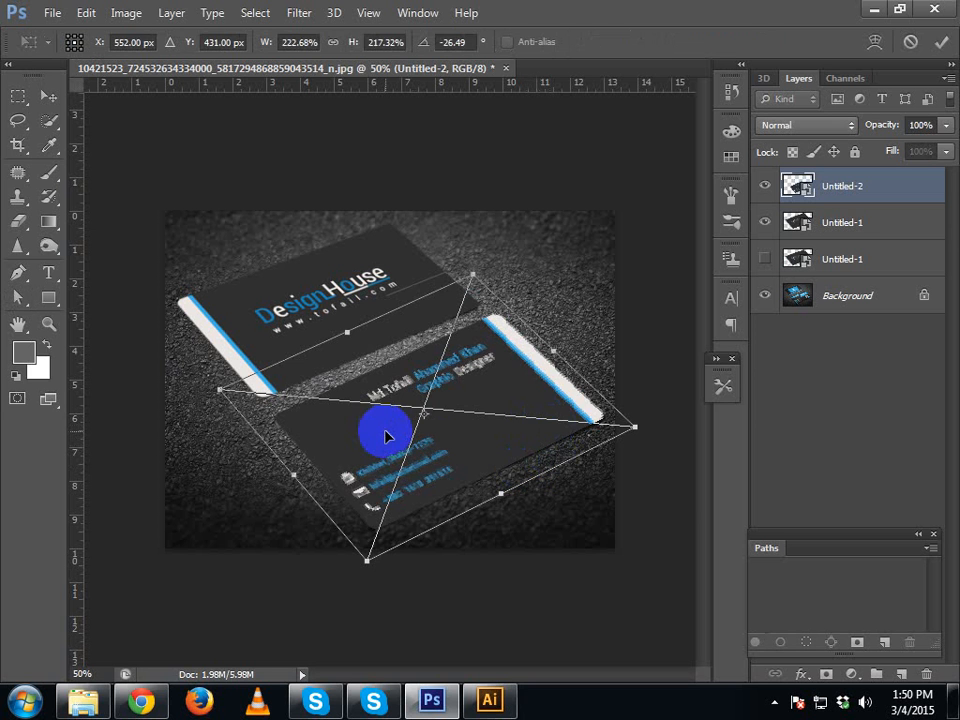
left_click_drag(220, 392, 225, 390)
mouse_move(365, 561)
left_mouse_down()
mouse_move(362, 553)
mouse_move(365, 561)
left_mouse_up()
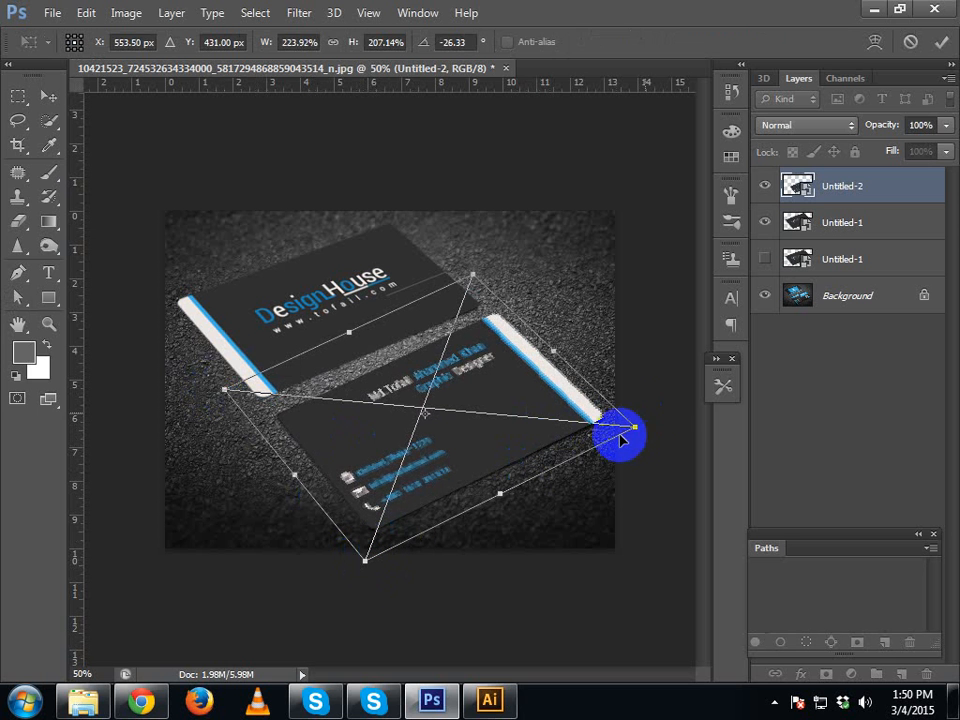
left_click_drag(634, 426, 637, 430)
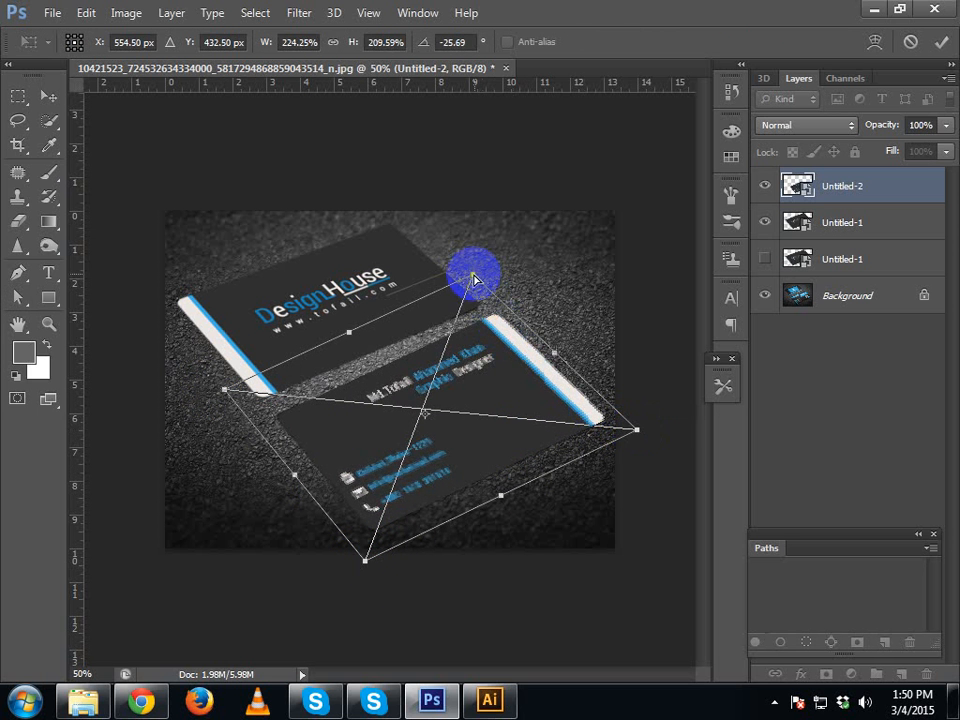
left_click_drag(471, 276, 475, 282)
key("Return")
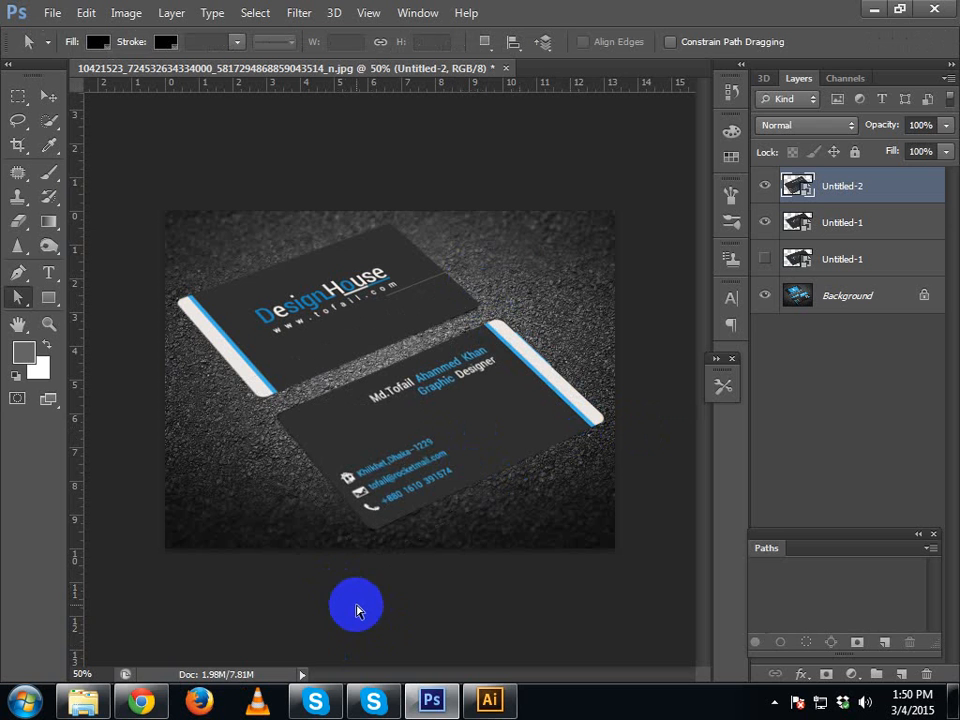
left_click(773, 703)
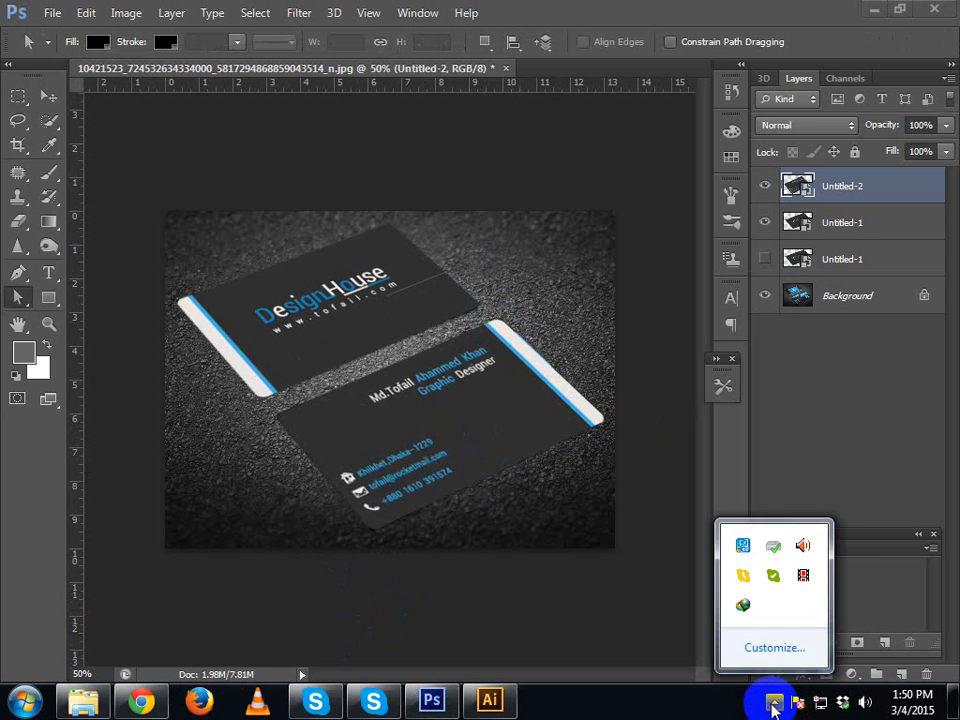
left_click(773, 703)
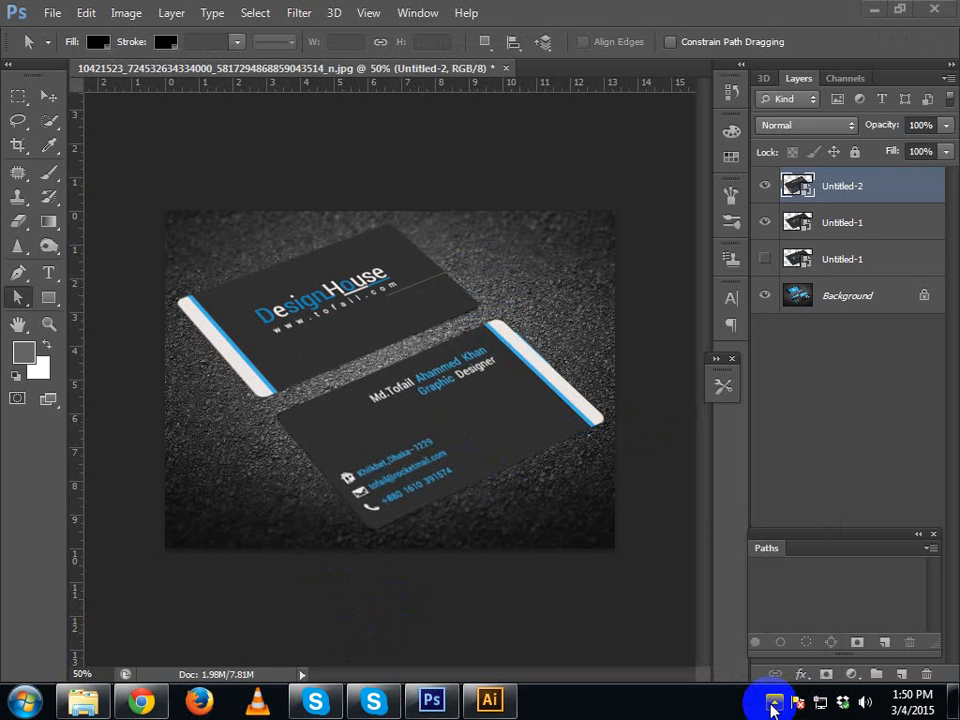